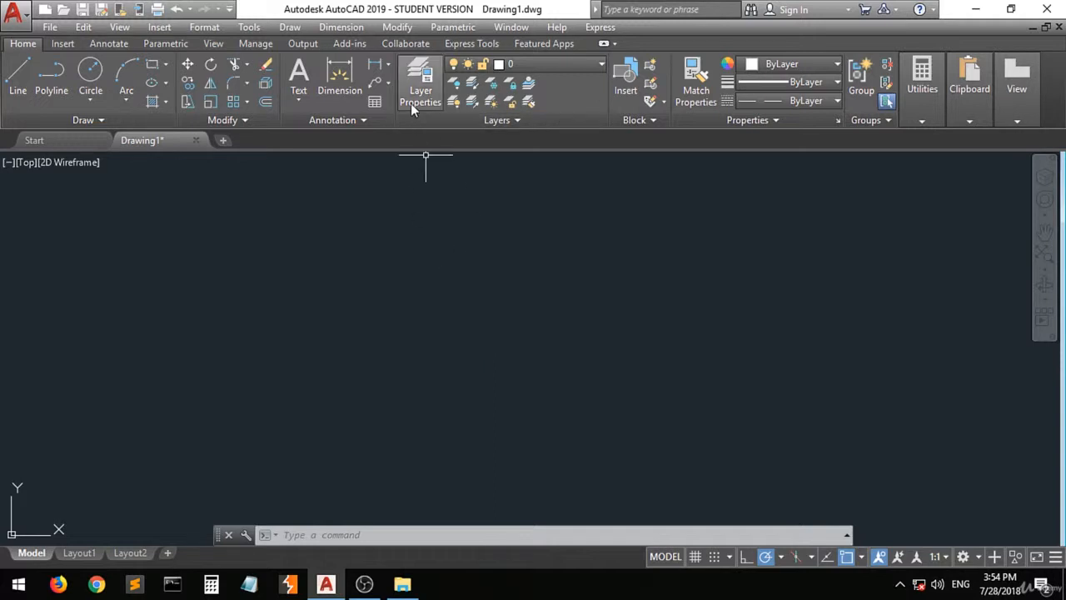
Step: Thaw the layer named drawing, toggling its freeze state once more and leaving it thawed
{"action": "left_click", "coordinate": [593, 65]}
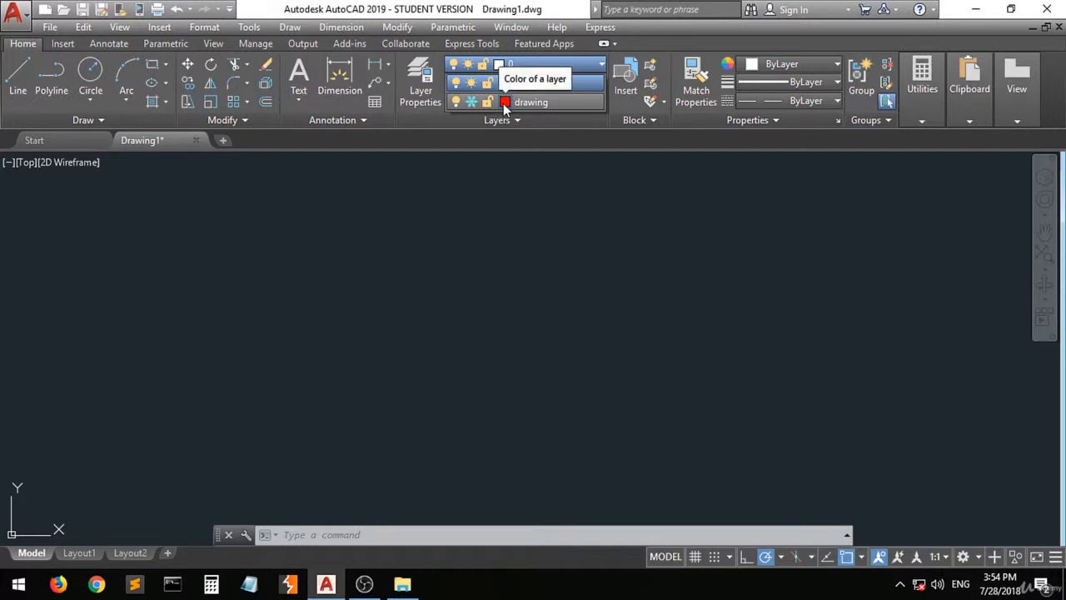
{"action": "left_click", "coordinate": [456, 102]}
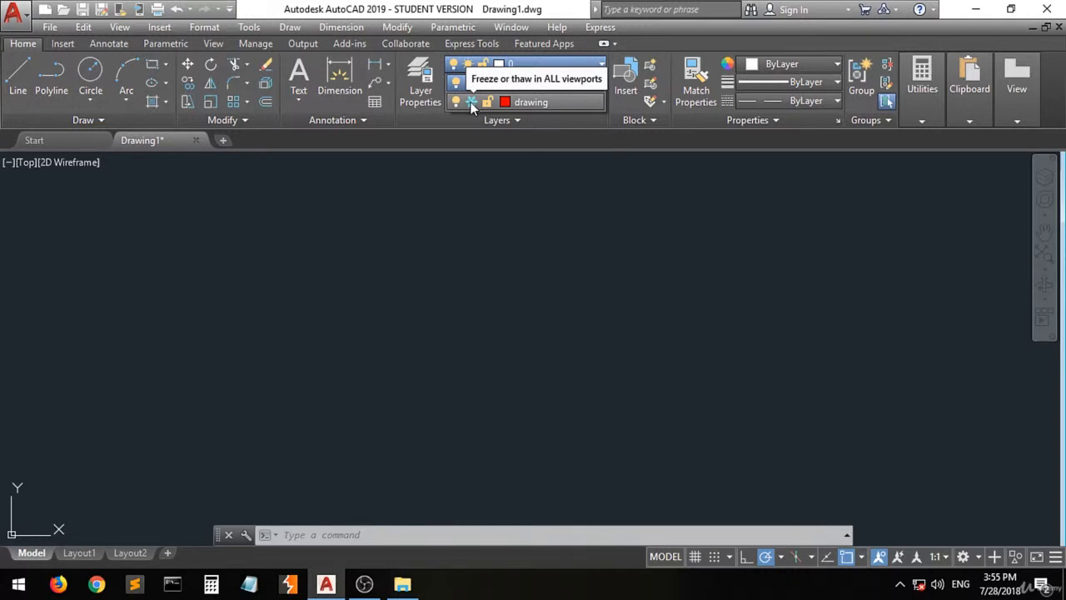
{"action": "left_click", "coordinate": [471, 102]}
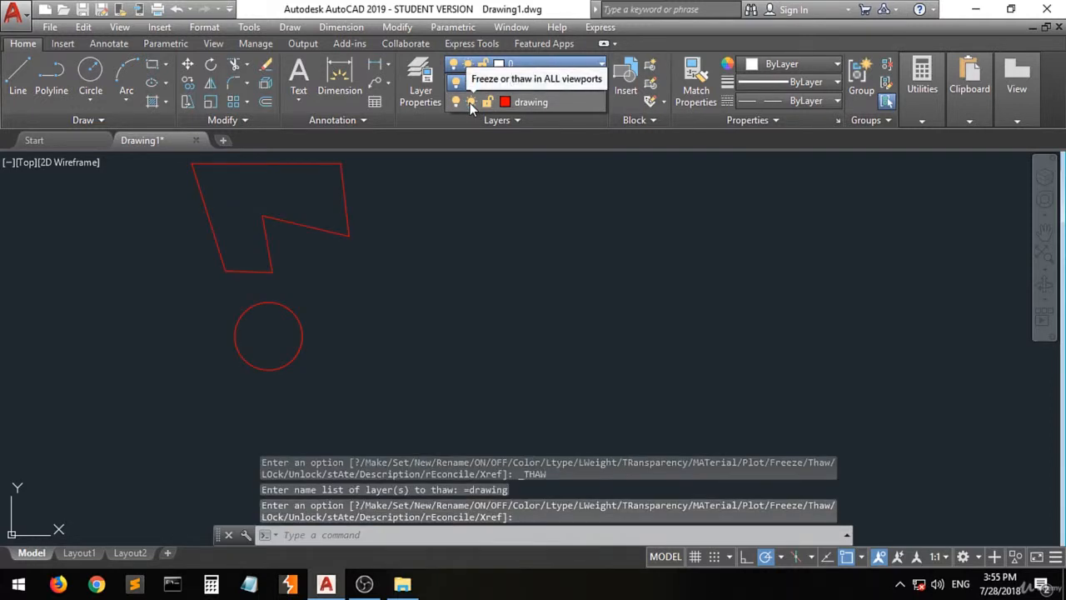
{"action": "left_click", "coordinate": [470, 101]}
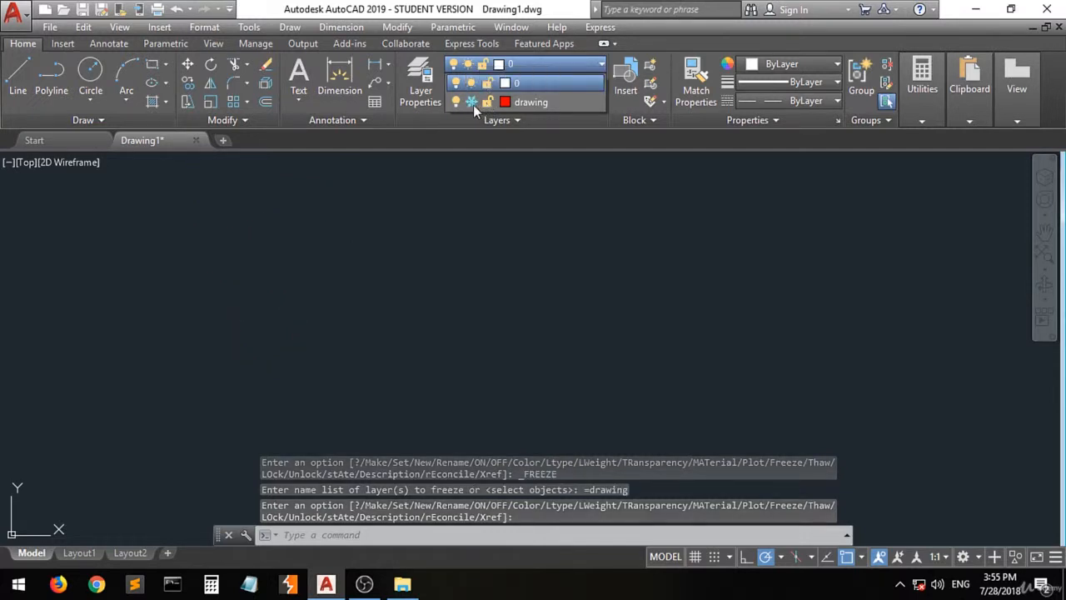
{"action": "left_click", "coordinate": [472, 104]}
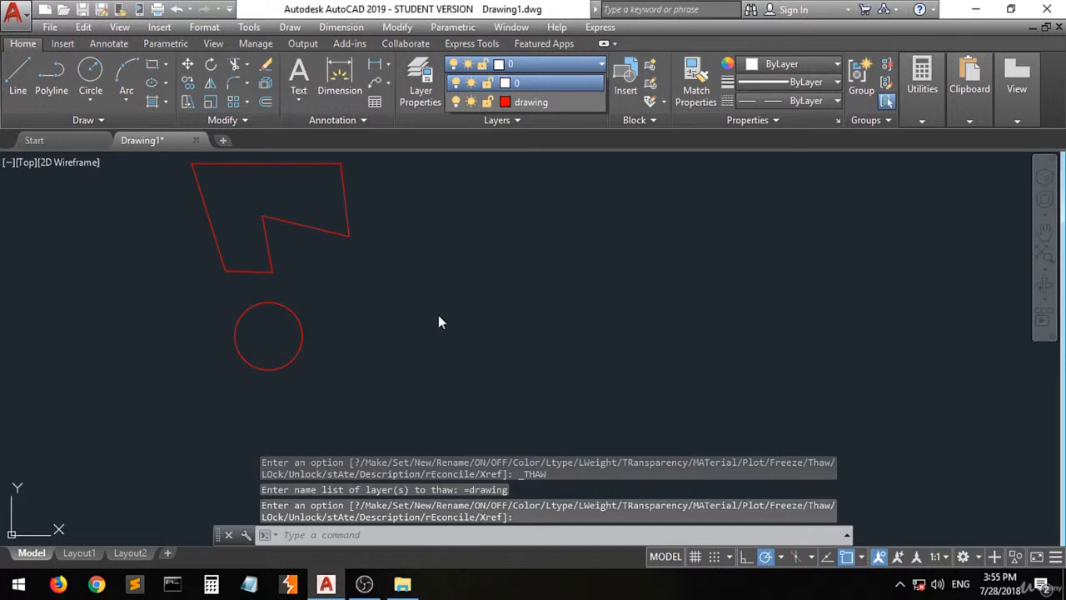
{"action": "left_click", "coordinate": [596, 64]}
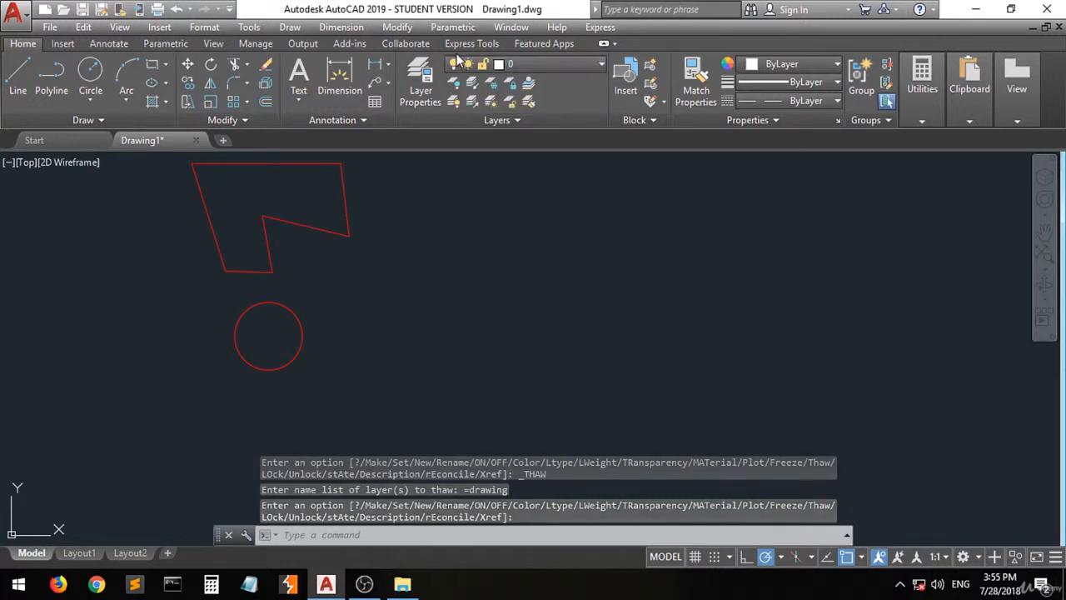
Step: Make the drawing layer current, and set the current layer back to 0
{"action": "left_click", "coordinate": [596, 65]}
{"action": "left_click", "coordinate": [554, 104]}
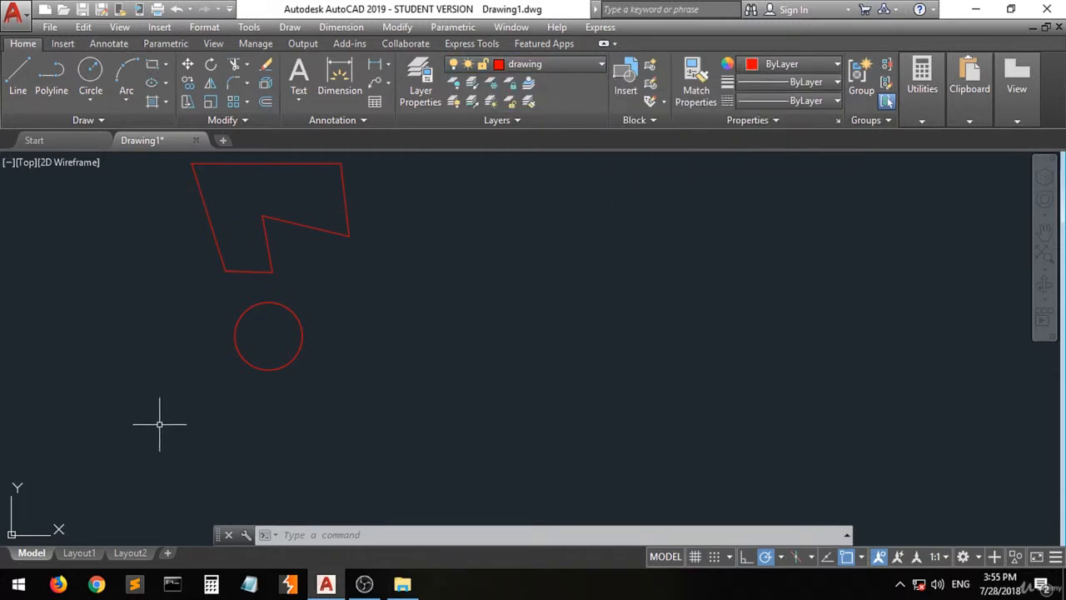
{"action": "left_click", "coordinate": [576, 67]}
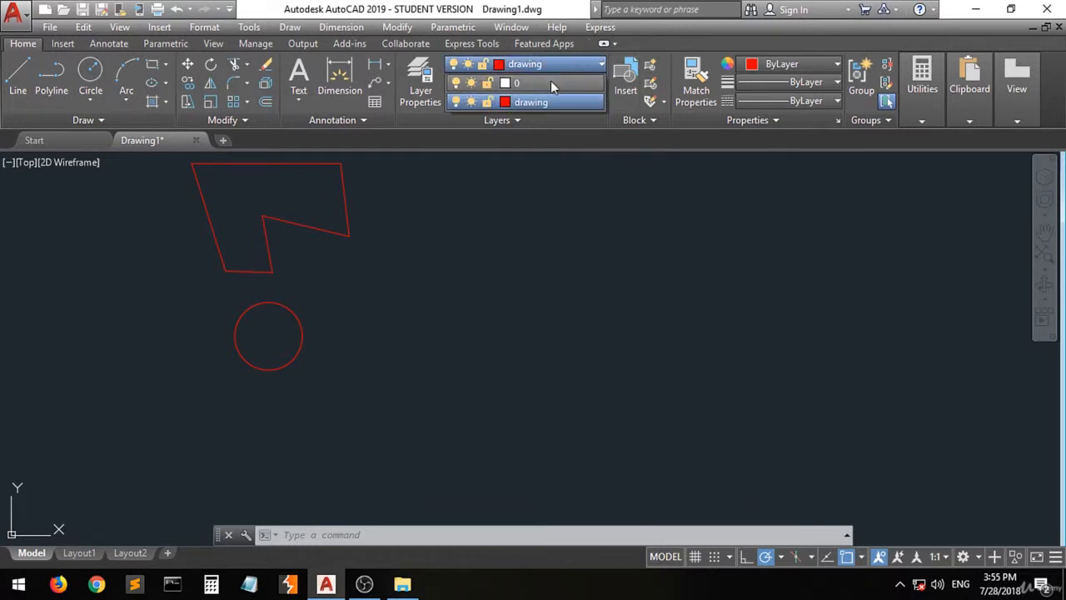
{"action": "left_click", "coordinate": [547, 83]}
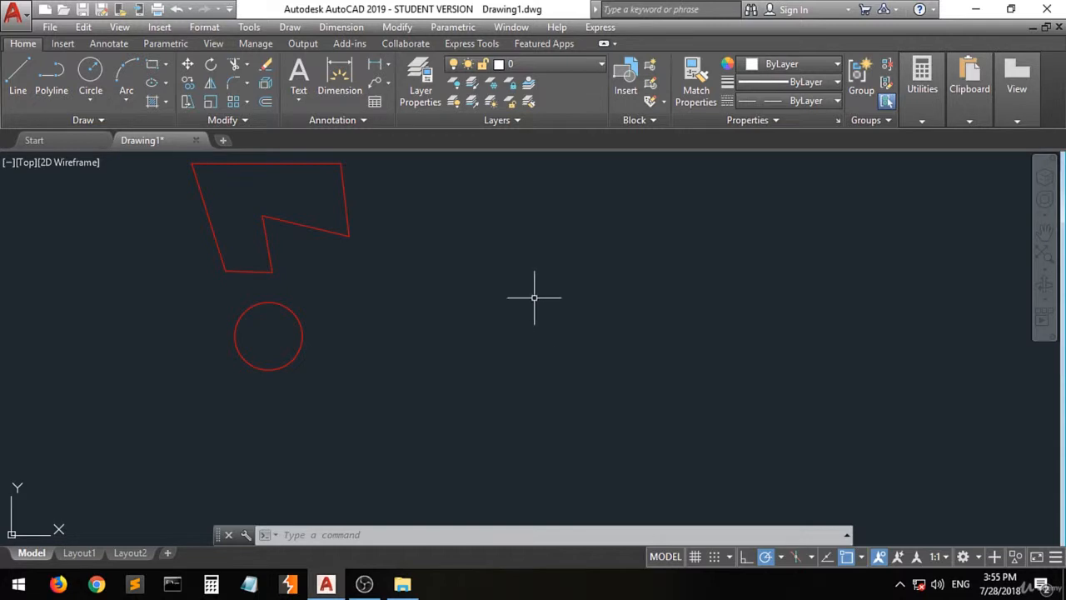
Step: Draw a closed four-sided line outline on layer 0, to the right of the red polygon and circle
{"action": "left_click", "coordinate": [17, 74]}
{"action": "left_click", "coordinate": [487, 406]}
{"action": "left_click", "coordinate": [612, 241]}
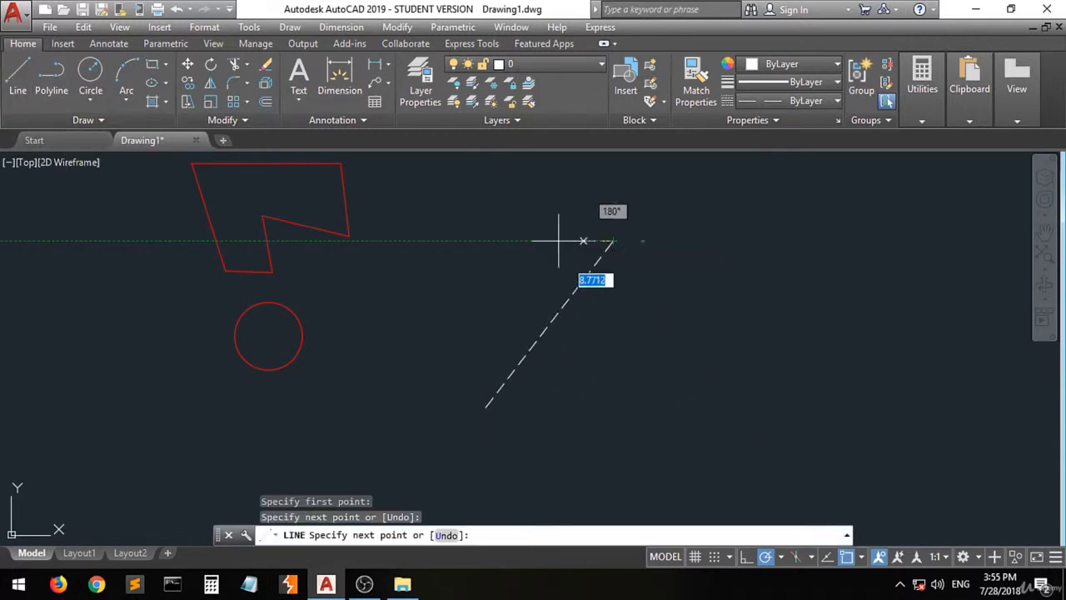
{"action": "left_click", "coordinate": [485, 241]}
{"action": "left_click", "coordinate": [450, 357]}
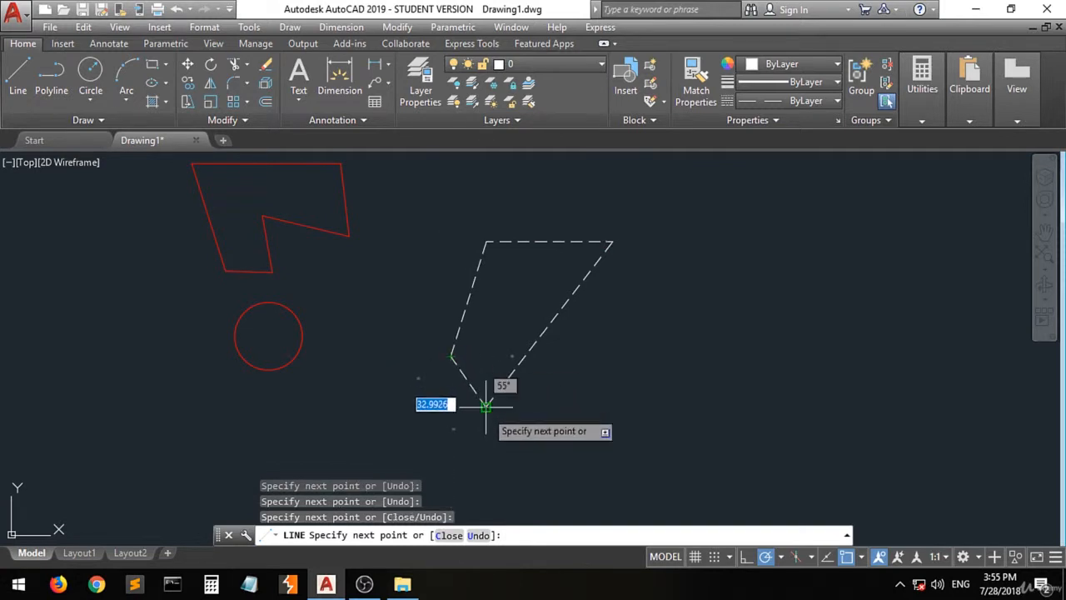
{"action": "left_click", "coordinate": [485, 406]}
{"action": "key", "text": "Return"}
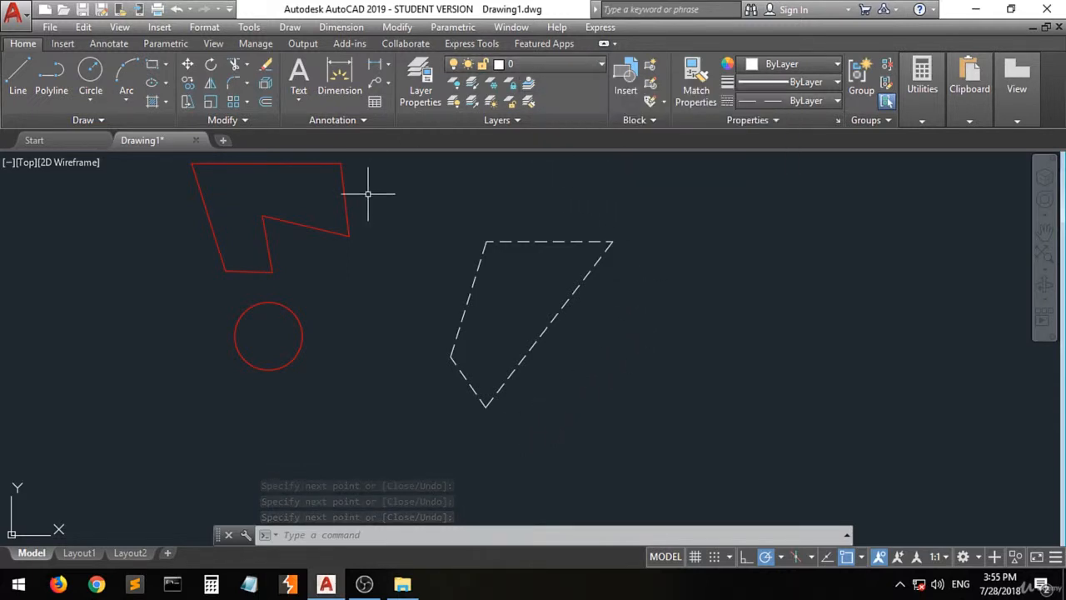
Step: Make the drawing layer current and draw a closed four-sided line outline between the circle and the dashed shape, slightly lower
{"action": "left_click", "coordinate": [588, 69]}
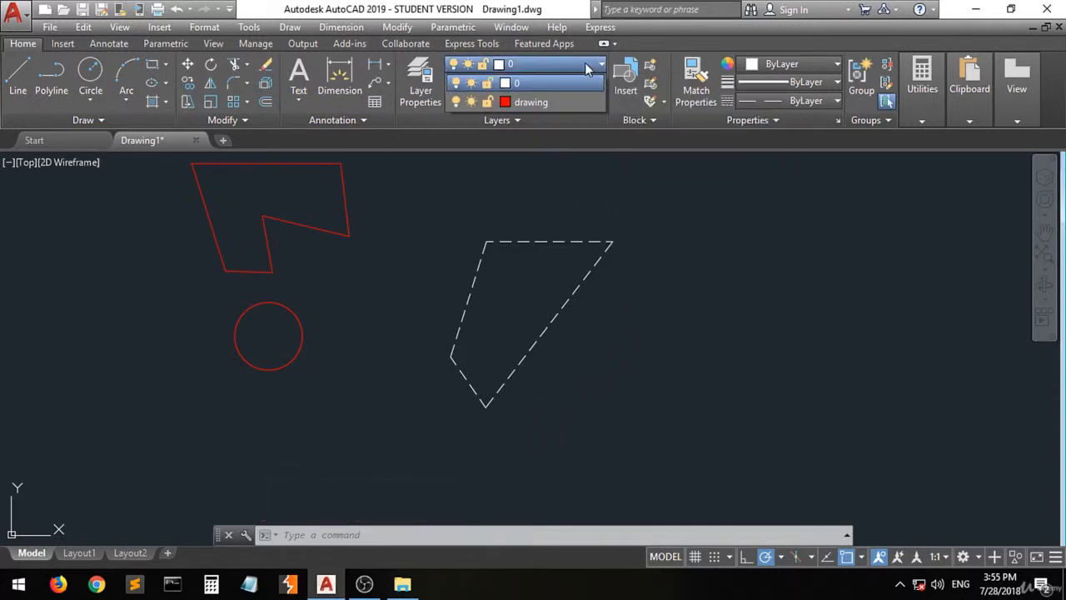
{"action": "left_click", "coordinate": [564, 101]}
{"action": "left_click", "coordinate": [11, 83]}
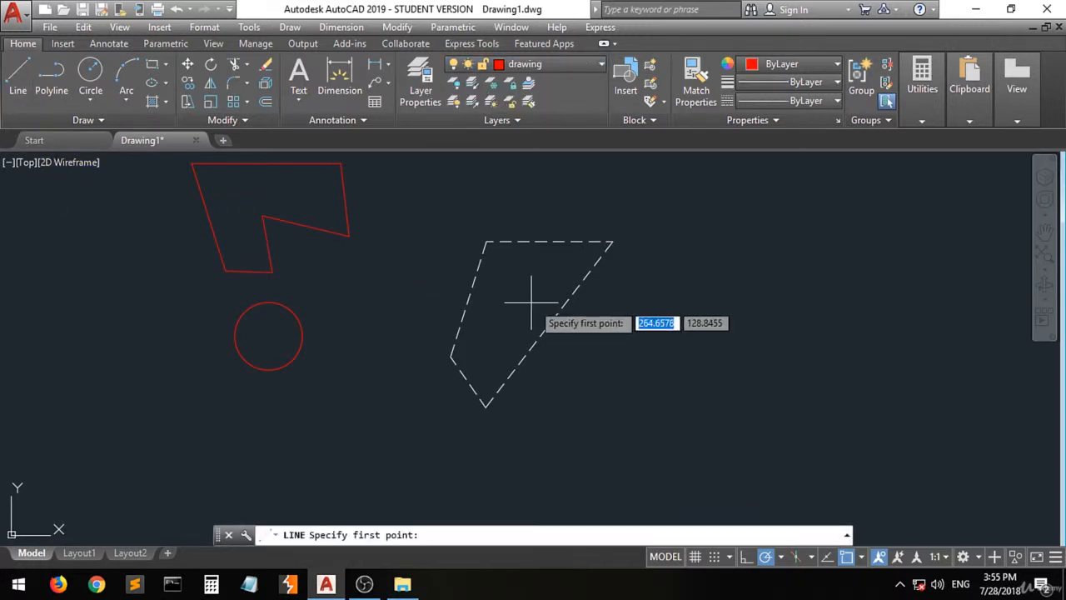
{"action": "left_click", "coordinate": [387, 360]}
{"action": "left_click", "coordinate": [362, 434]}
{"action": "left_click", "coordinate": [460, 450]}
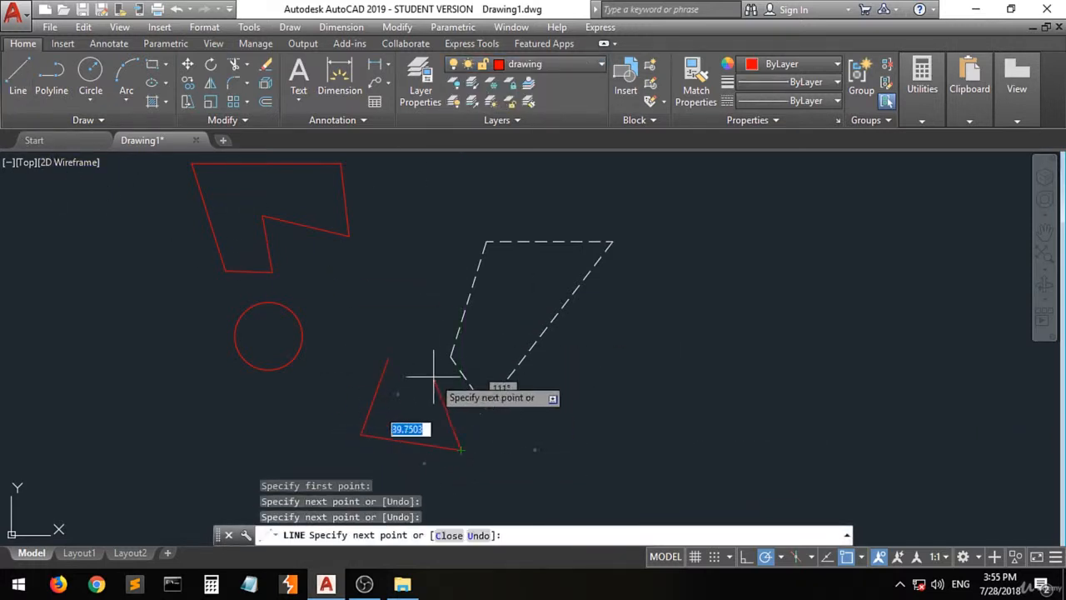
{"action": "left_click", "coordinate": [426, 348]}
{"action": "left_click", "coordinate": [388, 356]}
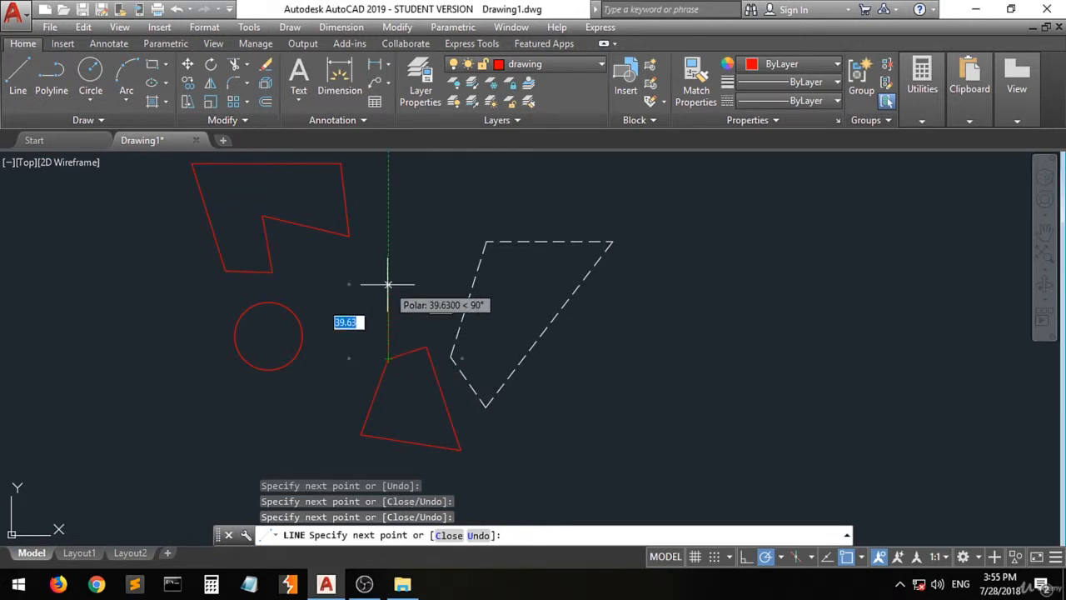
{"action": "key", "text": "Return"}
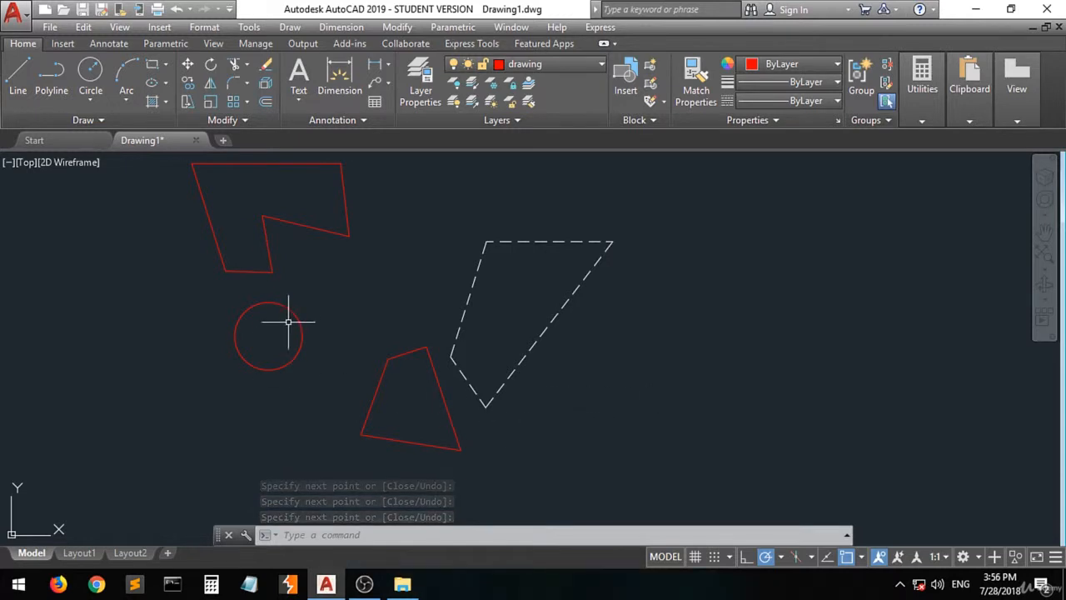
Step: Move the circle from the drawing layer to layer 0 and clear the selection
{"action": "left_click_drag", "start_coordinate": [316, 295], "coordinate": [251, 379]}
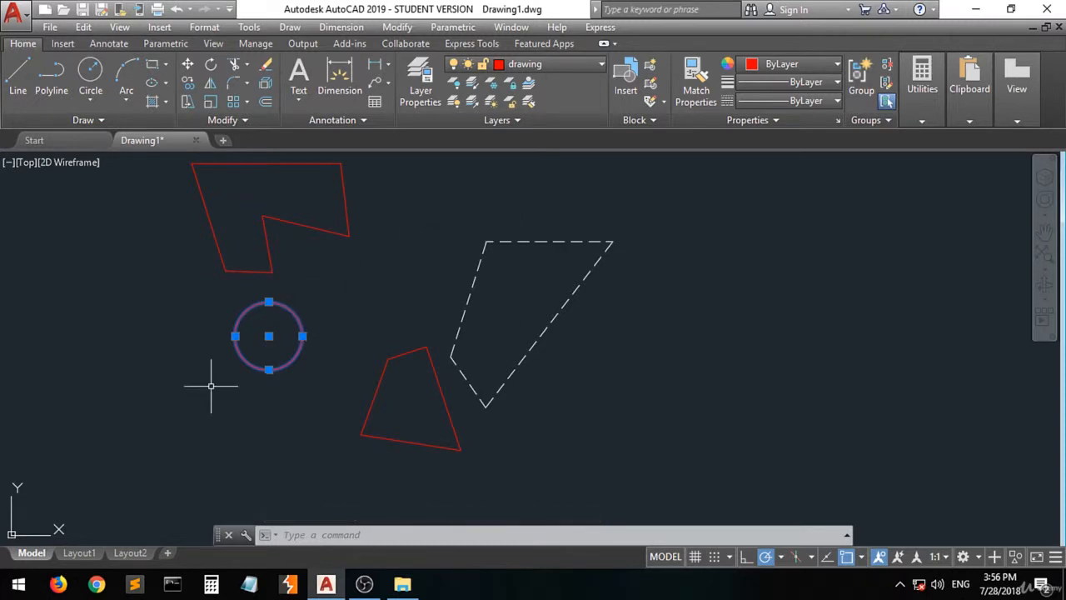
{"action": "left_click", "coordinate": [584, 62]}
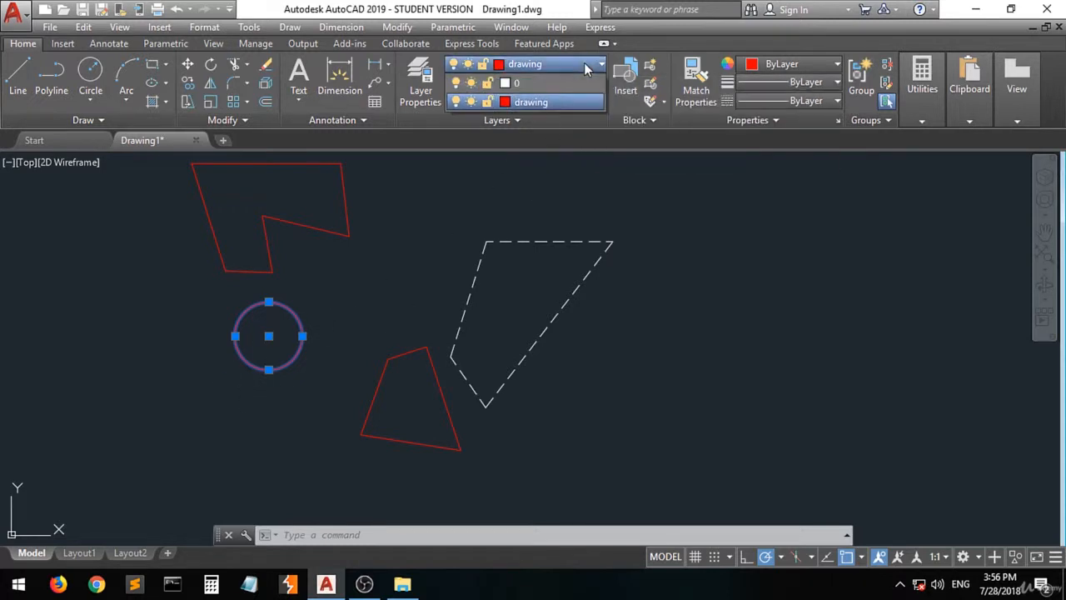
{"action": "left_click", "coordinate": [534, 82]}
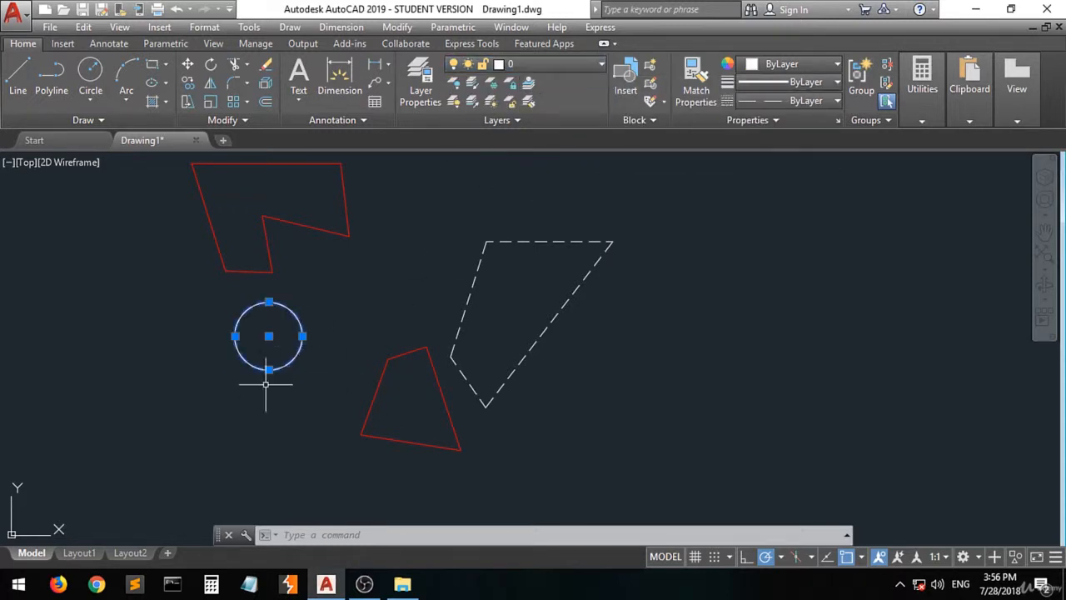
{"action": "type", "text": "l"}
{"action": "key", "text": "Return"}
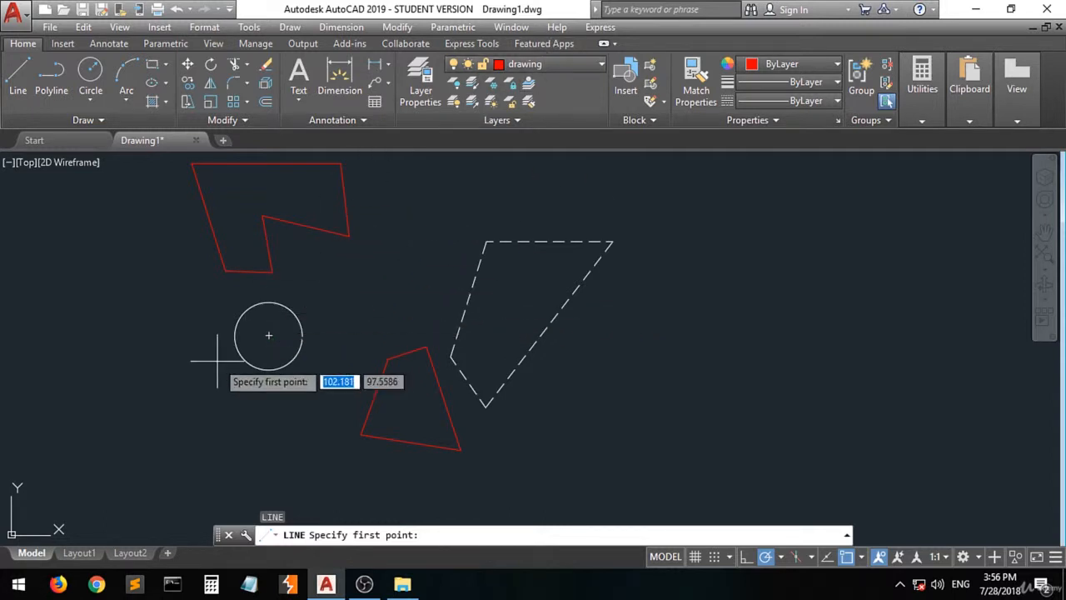
{"action": "key", "text": "Escape"}
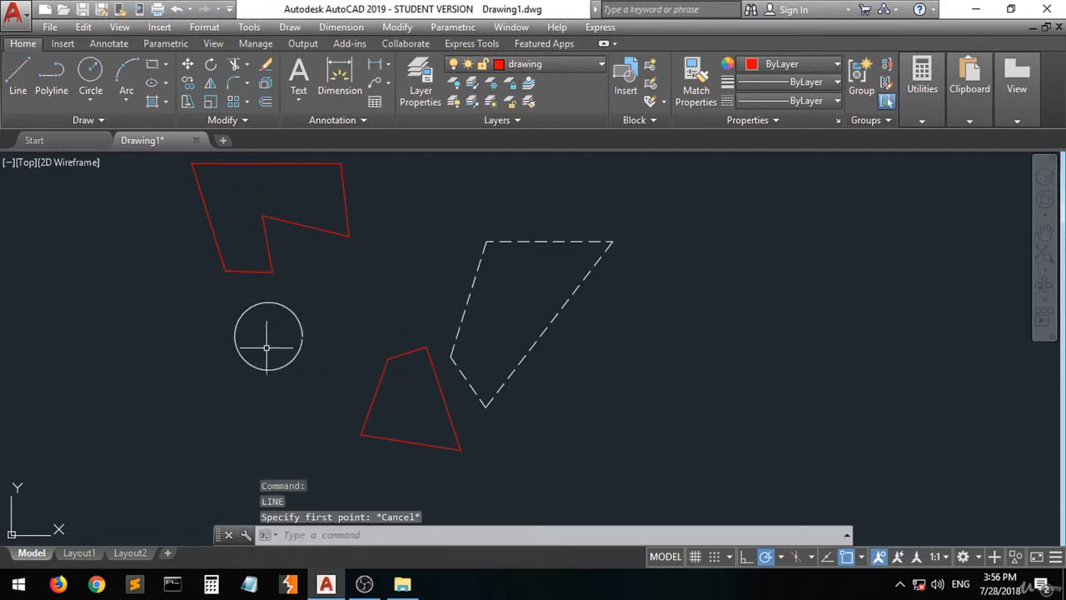
Step: Draw a closed, narrow line triangle crossing the circle on the drawing layer
{"action": "mouse_move", "coordinate": [302, 332]}
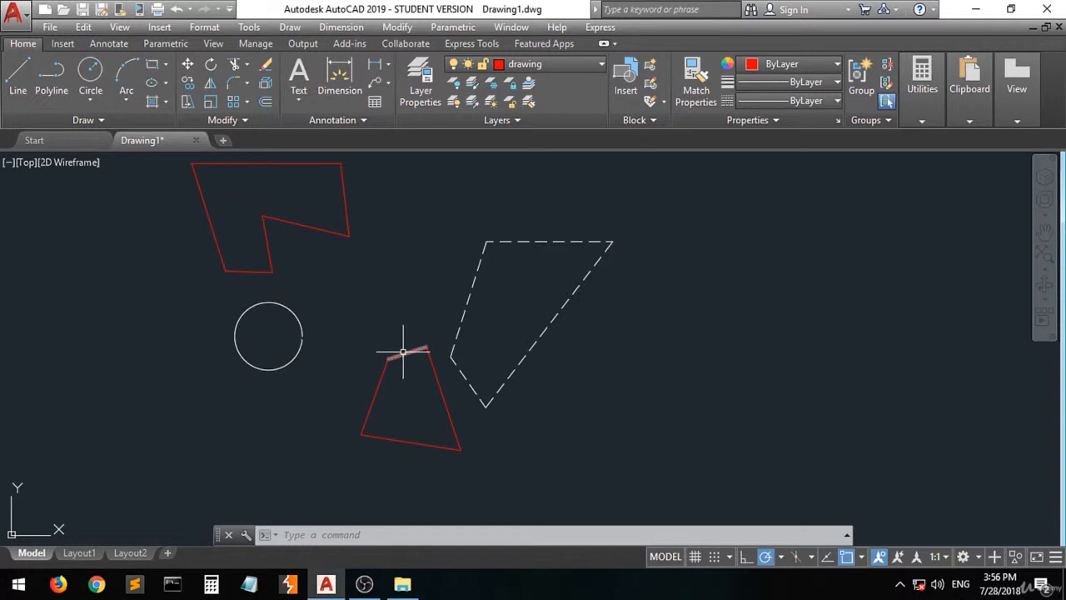
{"action": "mouse_move", "coordinate": [404, 354]}
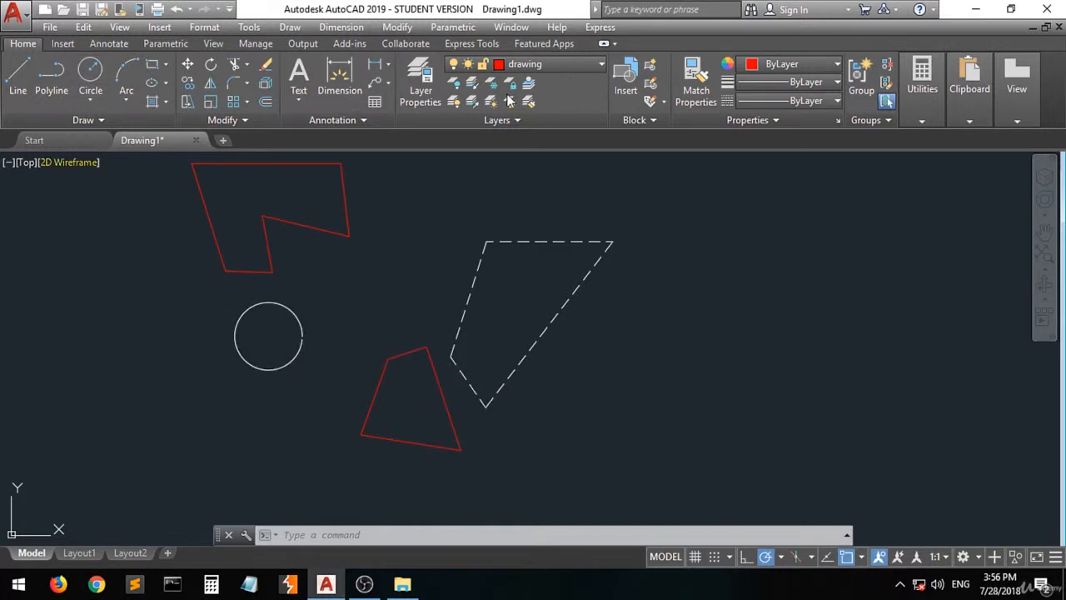
{"action": "left_click", "coordinate": [17, 73]}
{"action": "left_click", "coordinate": [268, 335]}
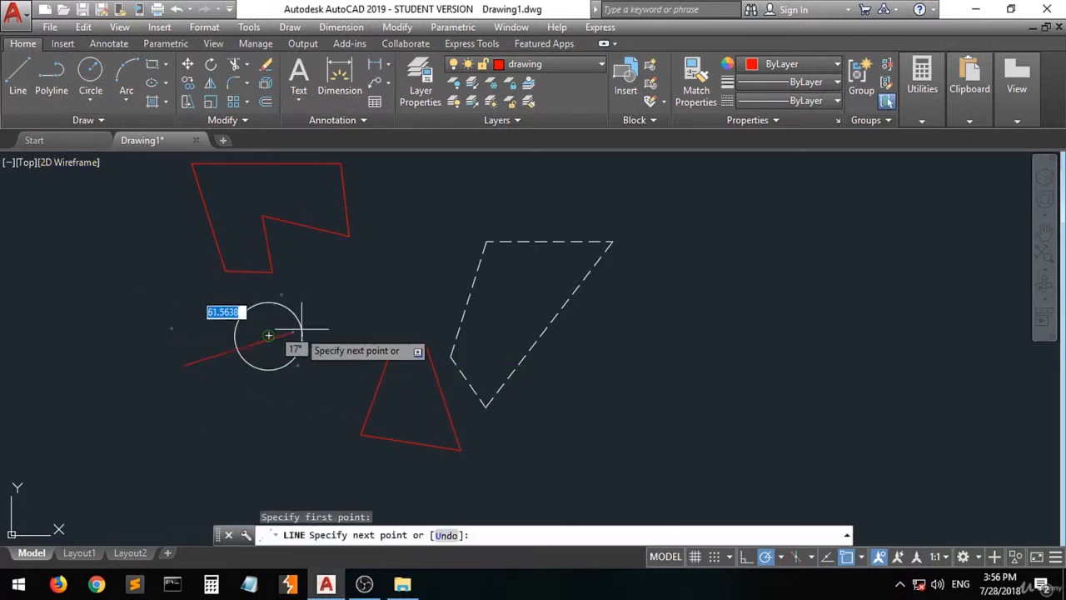
{"action": "left_click", "coordinate": [360, 301]}
{"action": "left_click", "coordinate": [285, 353]}
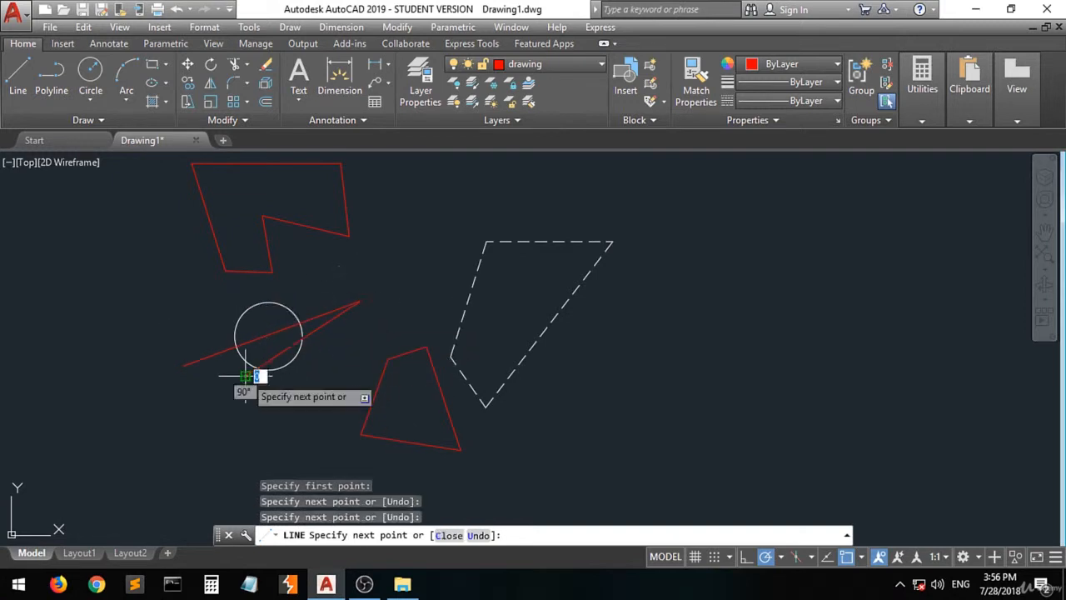
{"action": "left_click", "coordinate": [182, 365]}
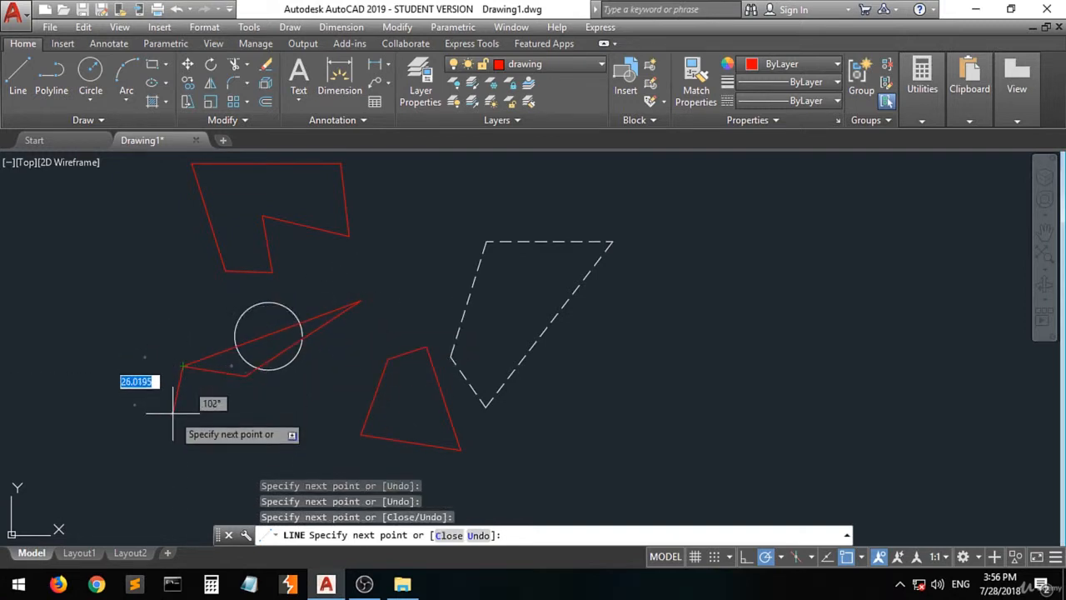
{"action": "key", "text": "Return"}
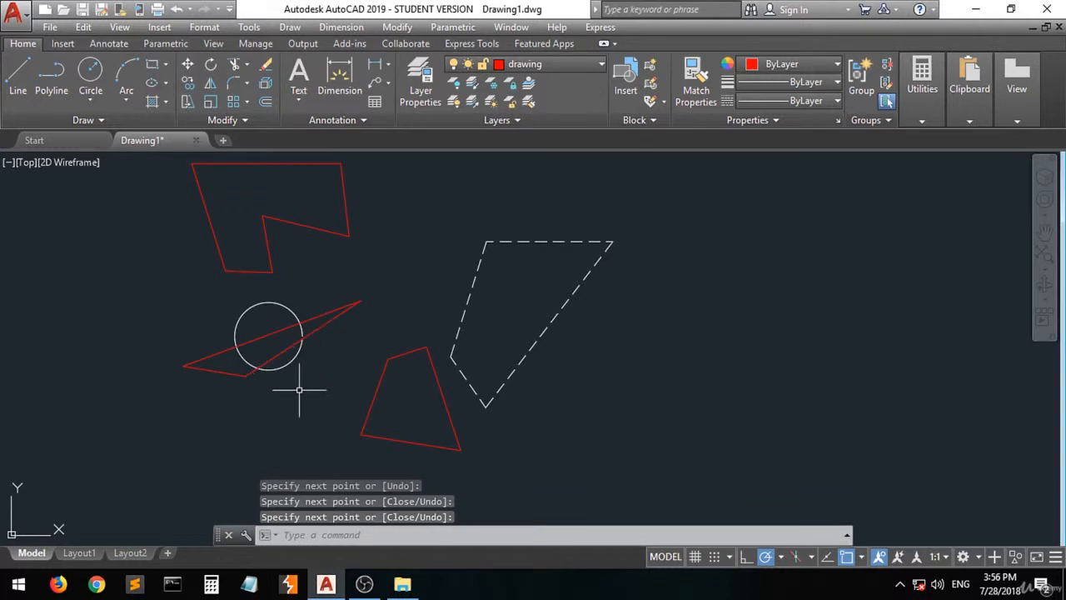
Step: Freeze layer 0 by picking the circle with the layer Freeze tool
{"action": "scroll", "coordinate": [303, 321], "scroll_direction": "up", "scroll_amount": 2}
{"action": "scroll", "coordinate": [303, 321], "scroll_direction": "up", "scroll_amount": 2}
{"action": "scroll", "coordinate": [286, 350], "scroll_direction": "up", "scroll_amount": 2}
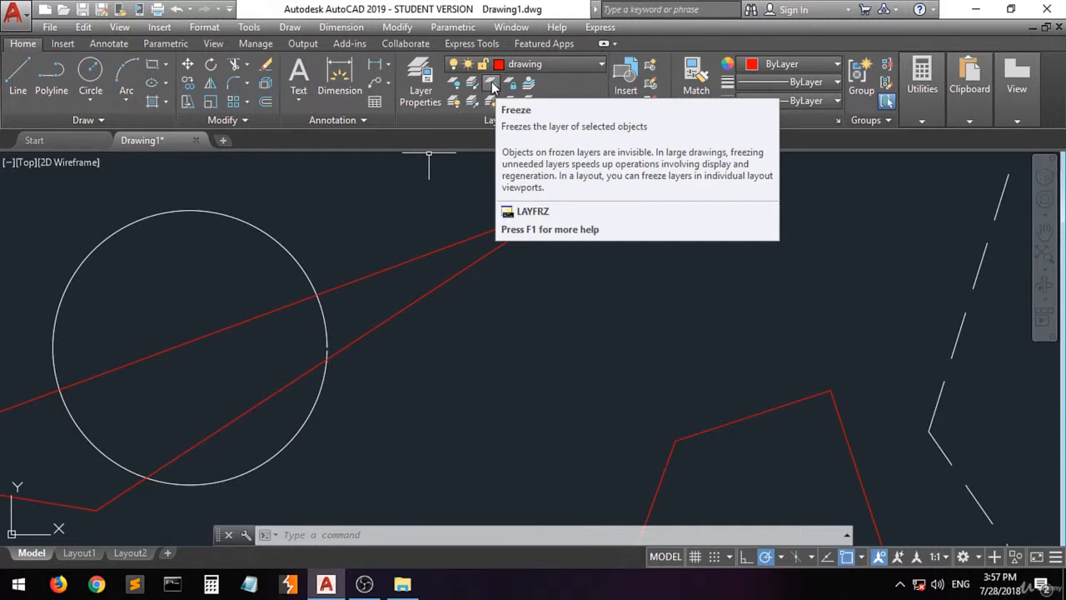
{"action": "left_click", "coordinate": [491, 85]}
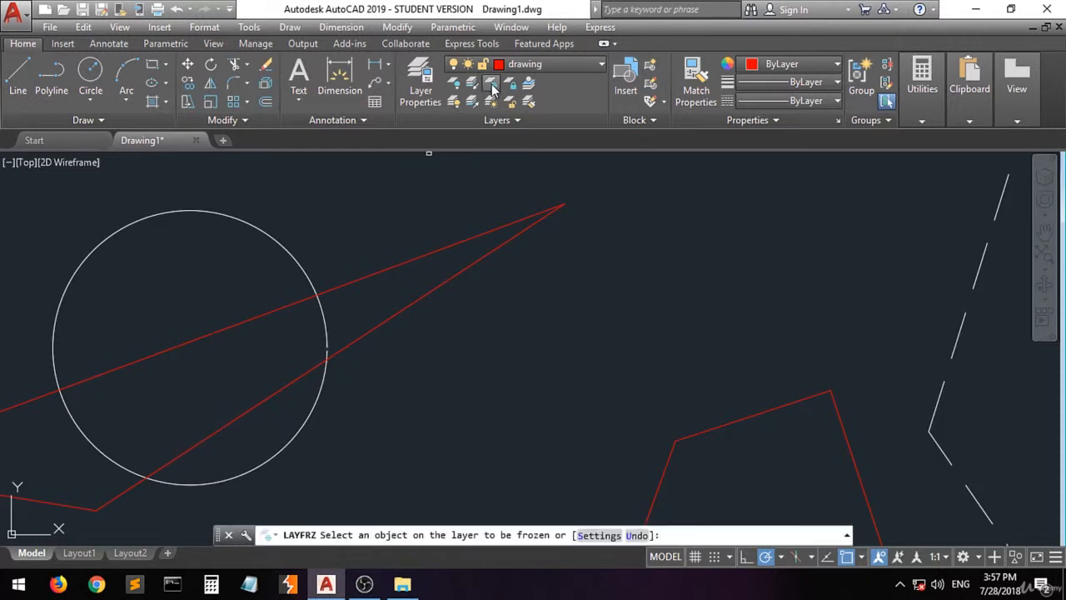
{"action": "left_click", "coordinate": [281, 245]}
{"action": "scroll", "coordinate": [281, 245], "scroll_direction": "down", "scroll_amount": 5}
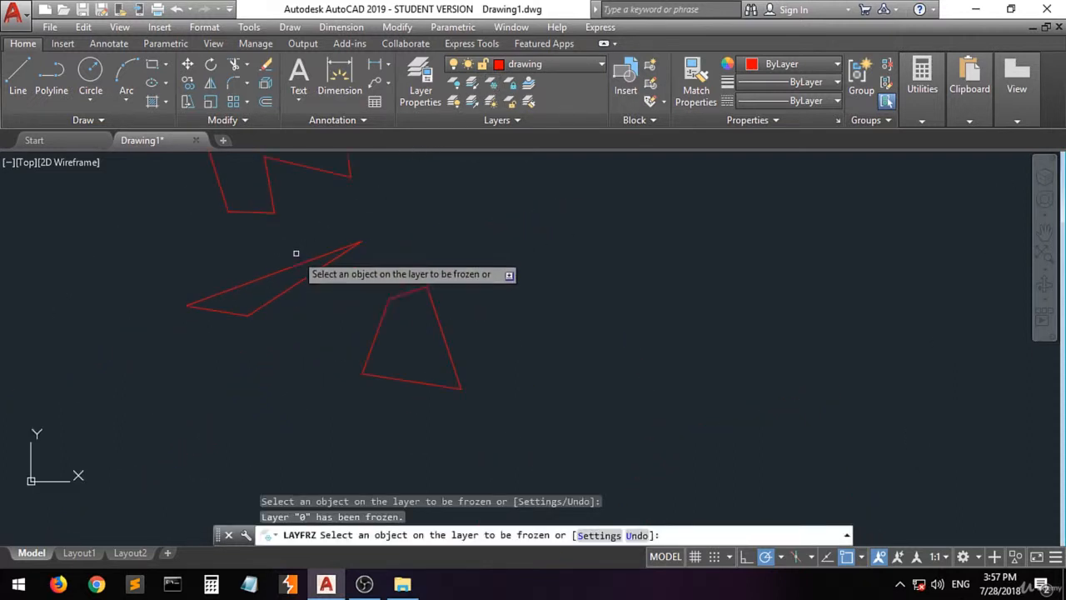
Step: Thaw all layers to bring back the circle and the dashed outline on layer 0
{"action": "scroll", "coordinate": [363, 252], "scroll_direction": "up", "scroll_amount": 2}
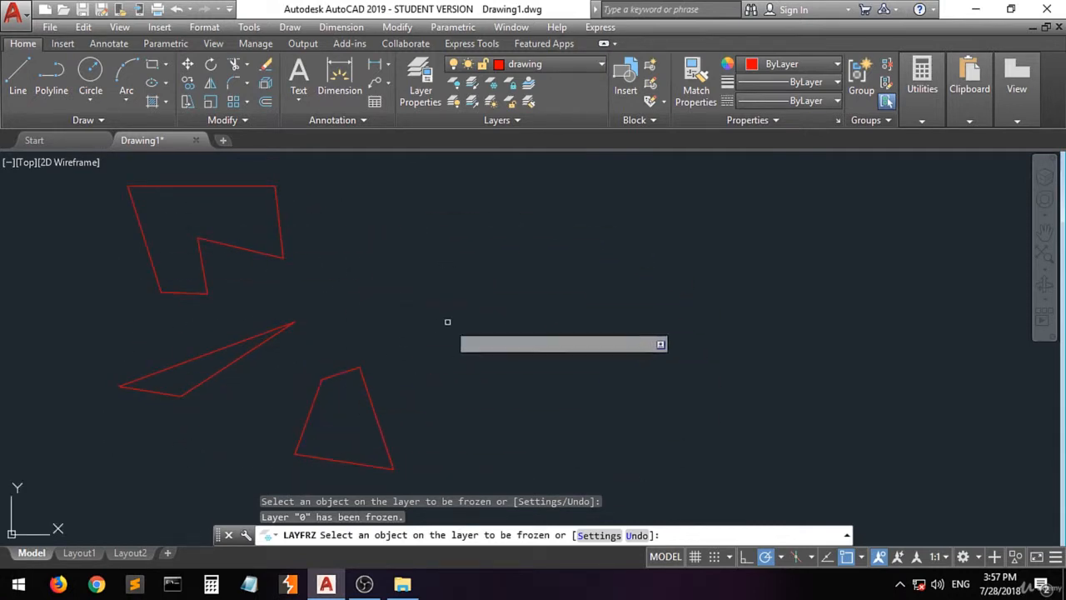
{"action": "scroll", "coordinate": [254, 341], "scroll_direction": "up", "scroll_amount": 6}
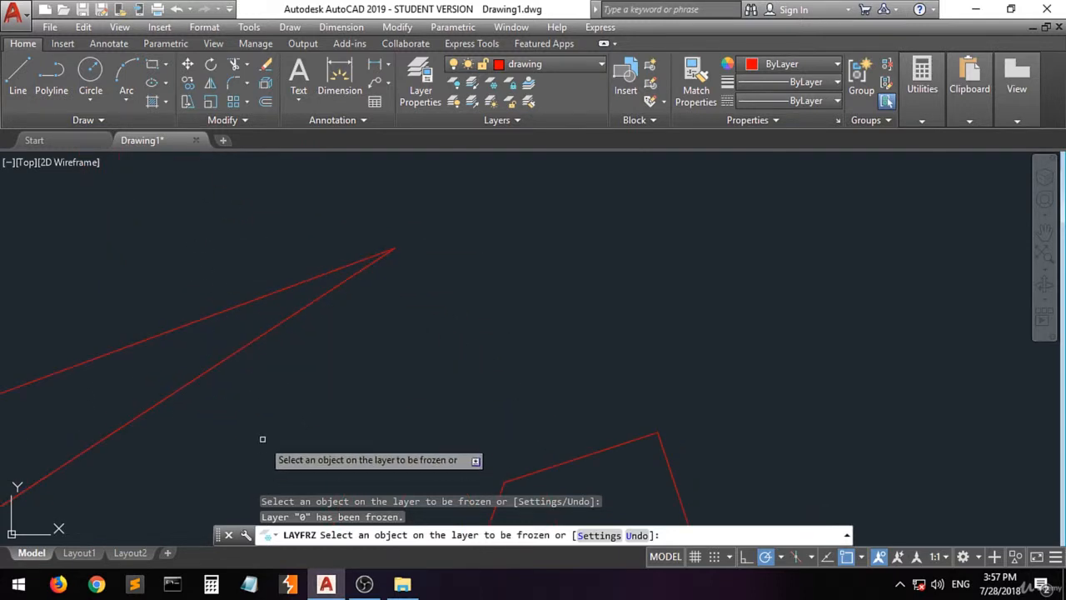
{"action": "scroll", "coordinate": [234, 341], "scroll_direction": "down", "scroll_amount": 6}
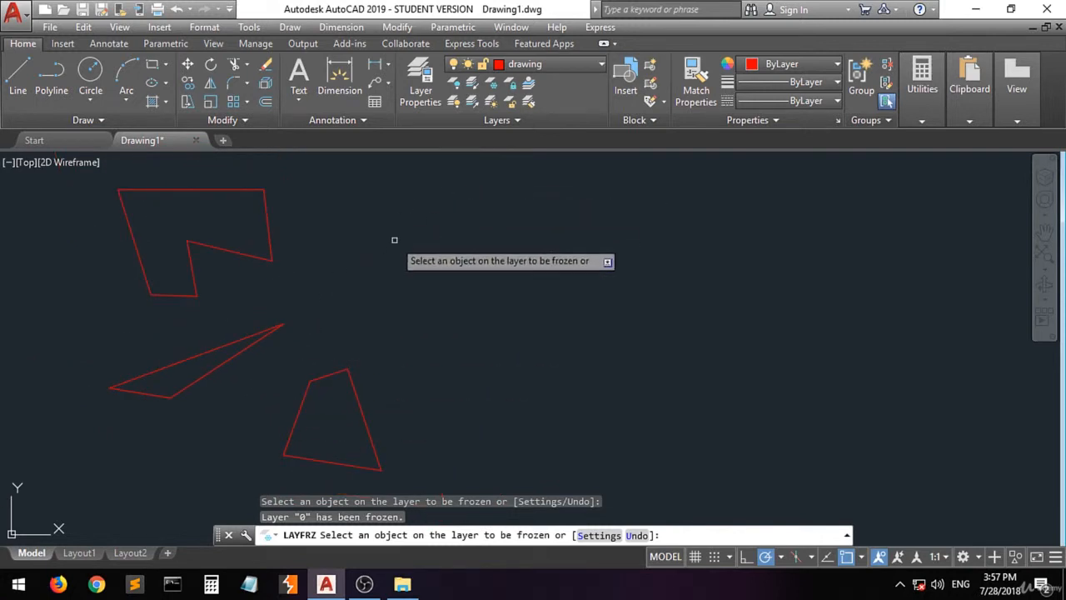
{"action": "left_click", "coordinate": [490, 102]}
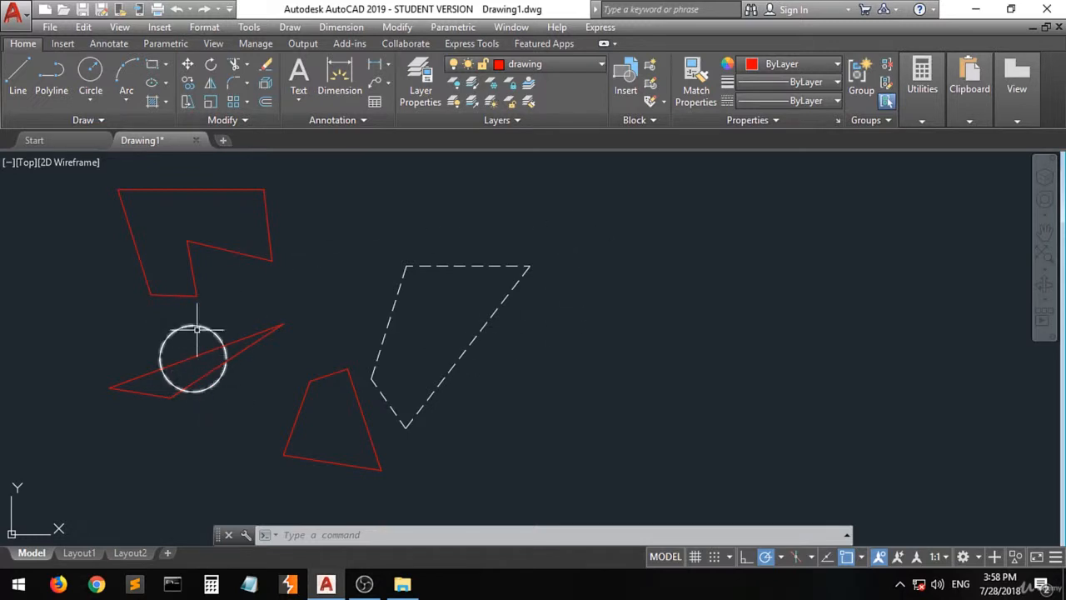
Step: Isolate layer 0 by picking the circle with the layer Isolate tool
{"action": "scroll", "coordinate": [220, 336], "scroll_direction": "up", "scroll_amount": 6}
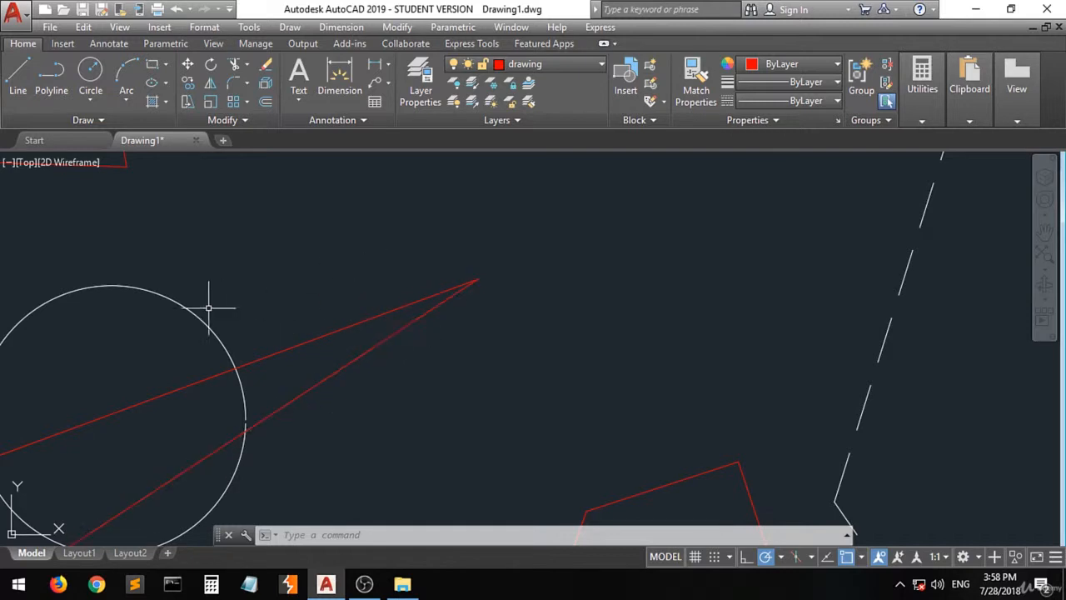
{"action": "mouse_move", "coordinate": [202, 317]}
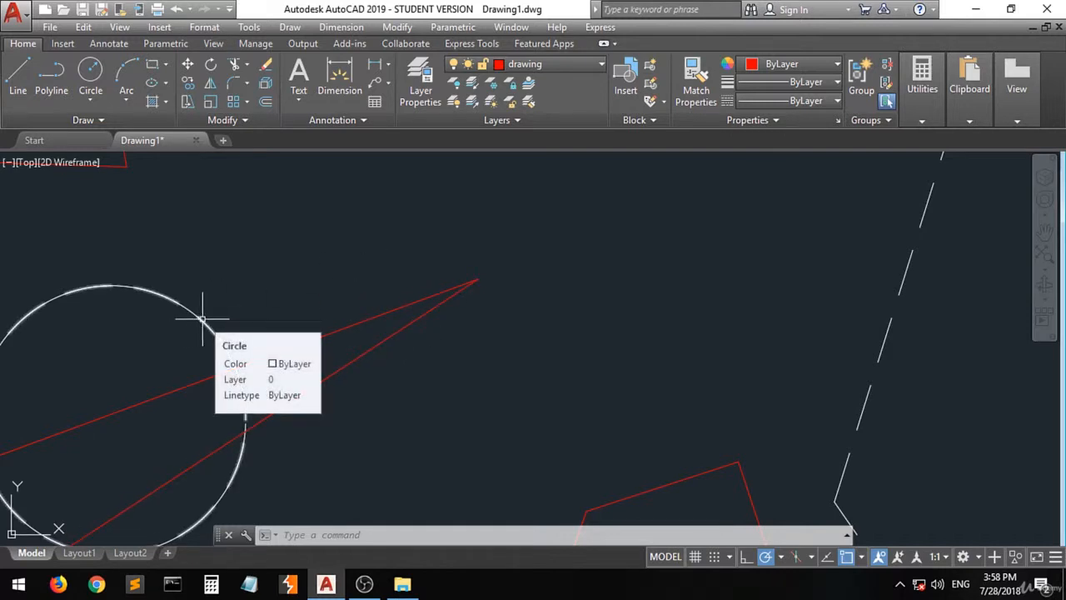
{"action": "left_click", "coordinate": [473, 86]}
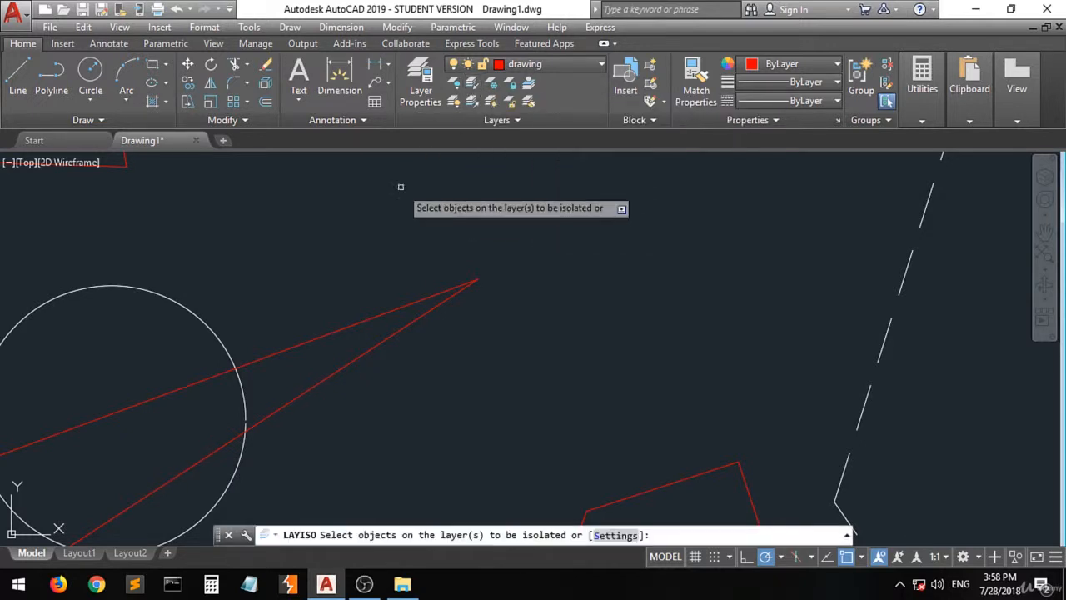
{"action": "left_click", "coordinate": [213, 333]}
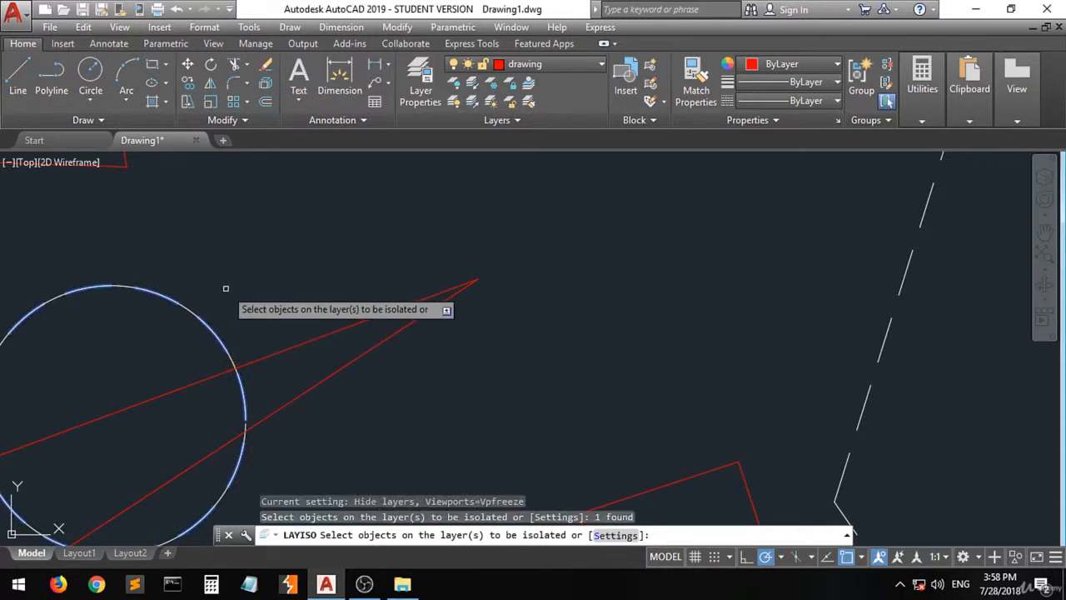
{"action": "key", "text": "Return"}
{"action": "scroll", "coordinate": [231, 300], "scroll_direction": "down", "scroll_amount": 6}
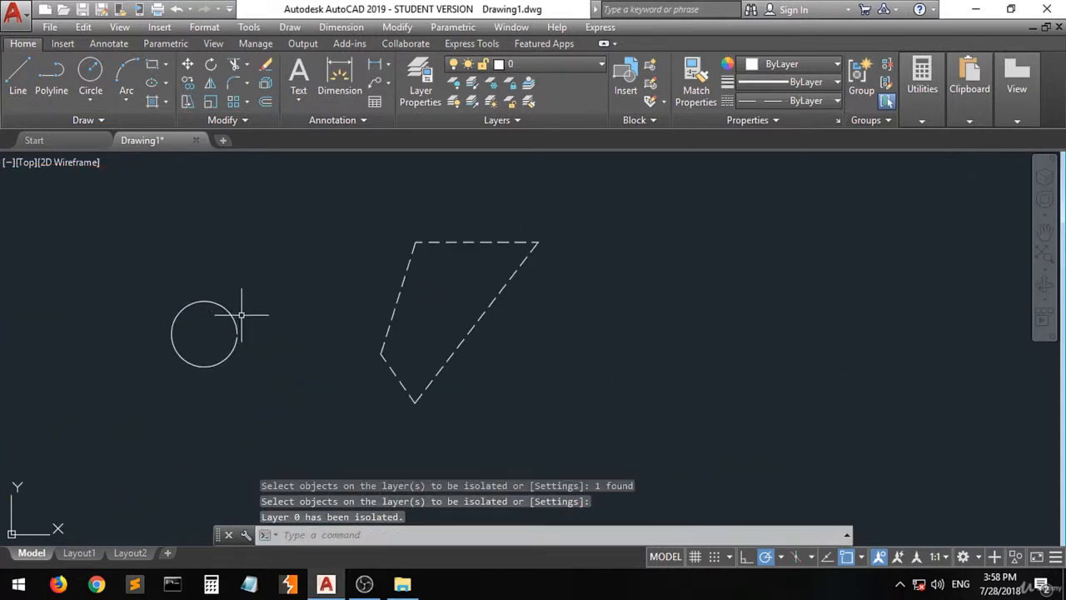
Step: Unisolate the layers to bring back the red shapes on the drawing layer
{"action": "scroll", "coordinate": [221, 259], "scroll_direction": "up", "scroll_amount": 2}
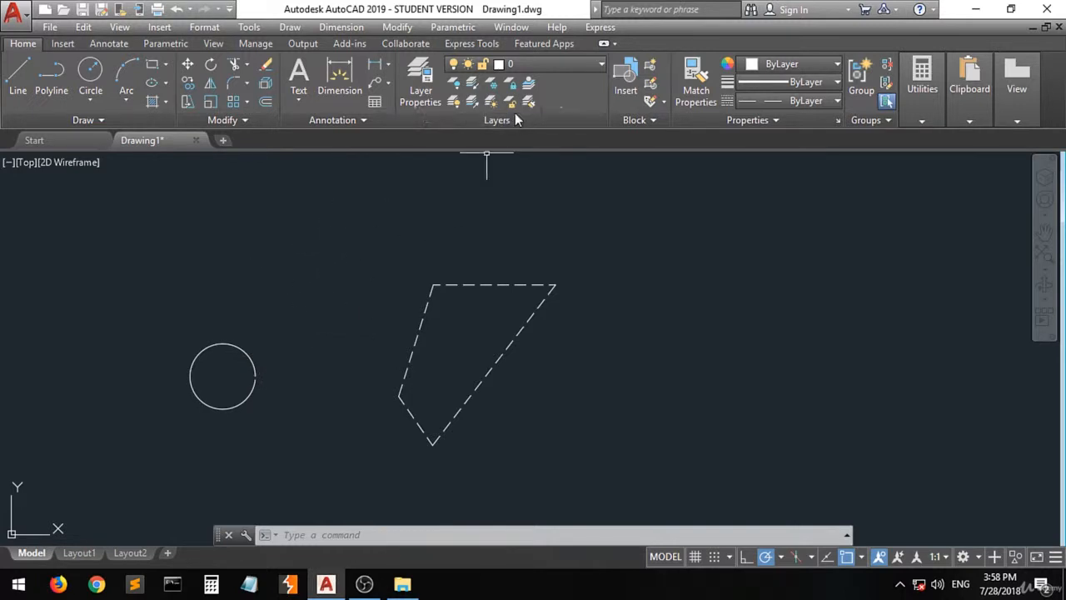
{"action": "left_click", "coordinate": [472, 101]}
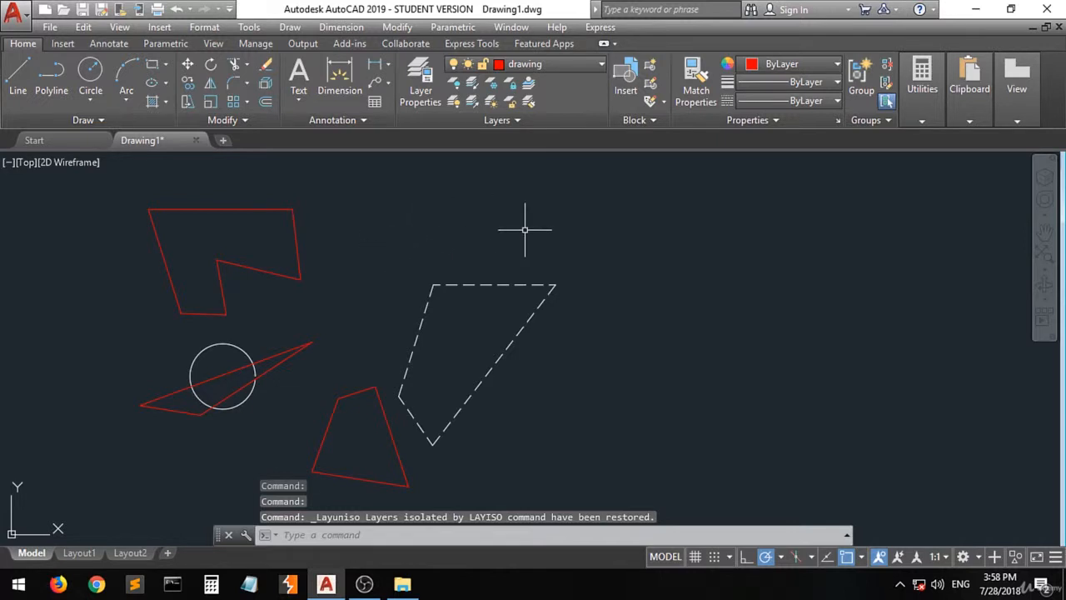
Step: Create a new layer named text in the Layer Properties Manager
{"action": "left_click", "coordinate": [421, 91]}
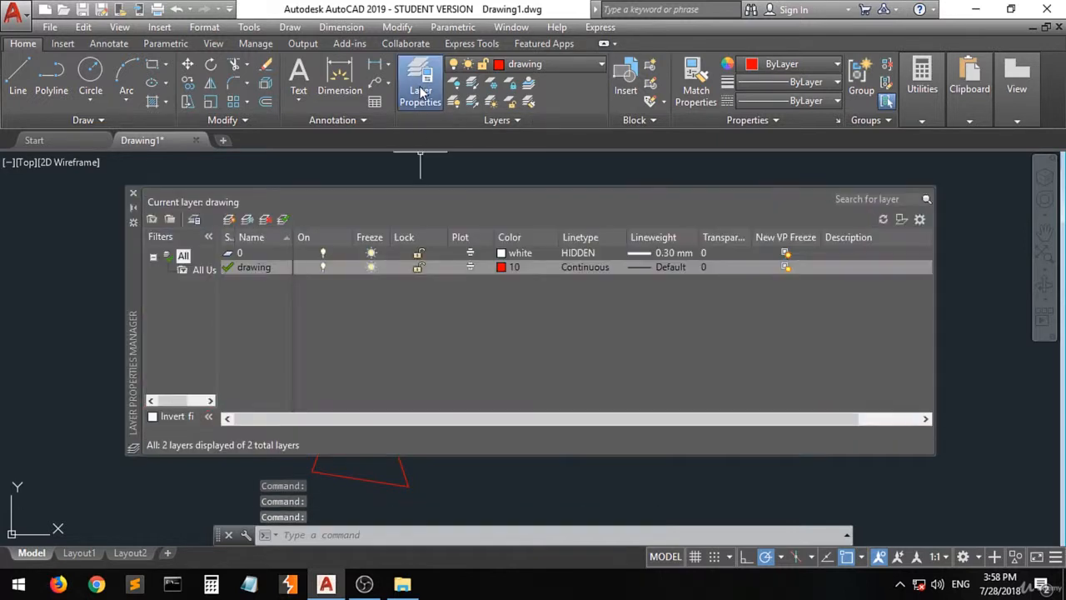
{"action": "left_click", "coordinate": [229, 220]}
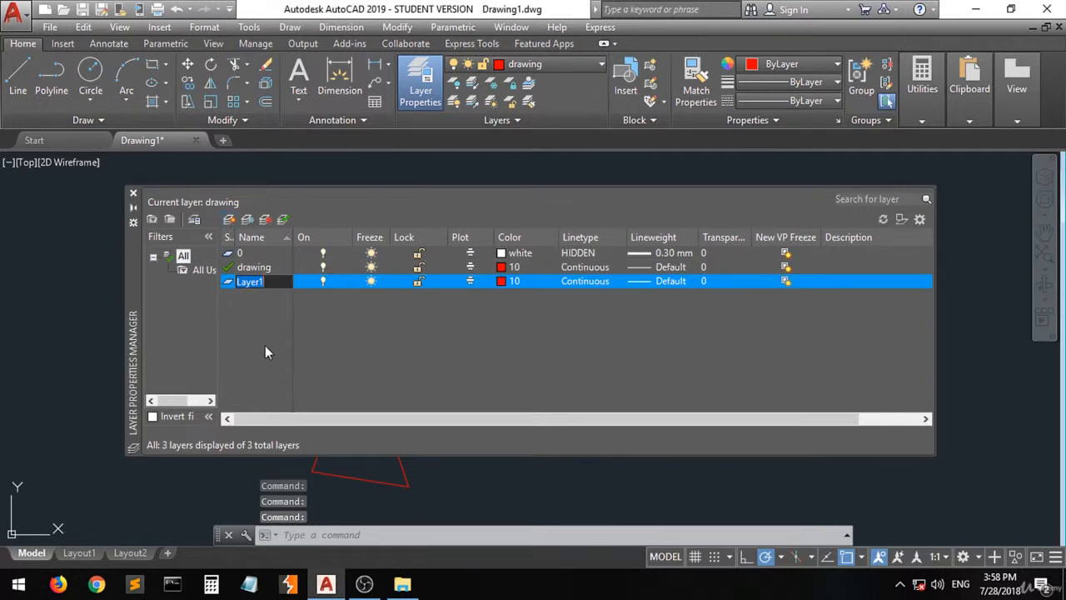
{"action": "type", "text": "text"}
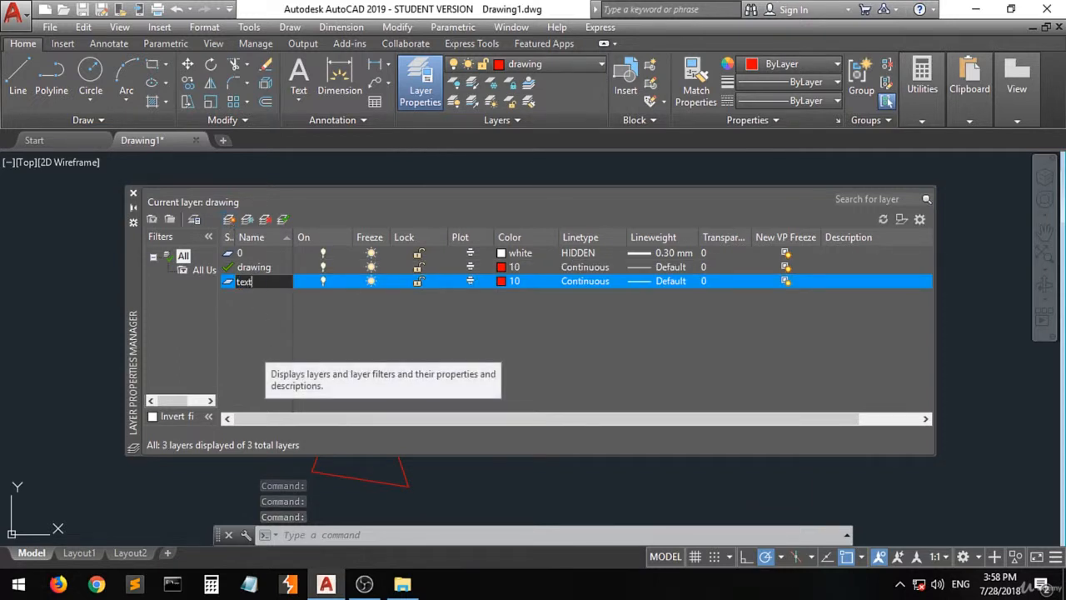
{"action": "key", "text": "Return"}
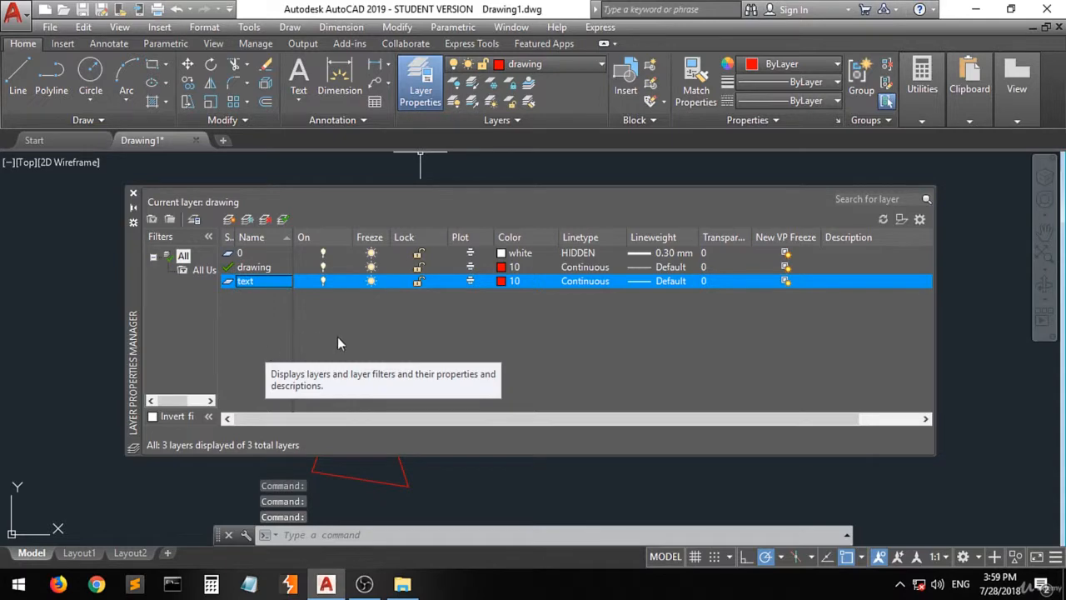
Step: Set the text layer's color to magenta, index color 210, and close the Layer Properties Manager
{"action": "left_click", "coordinate": [502, 281]}
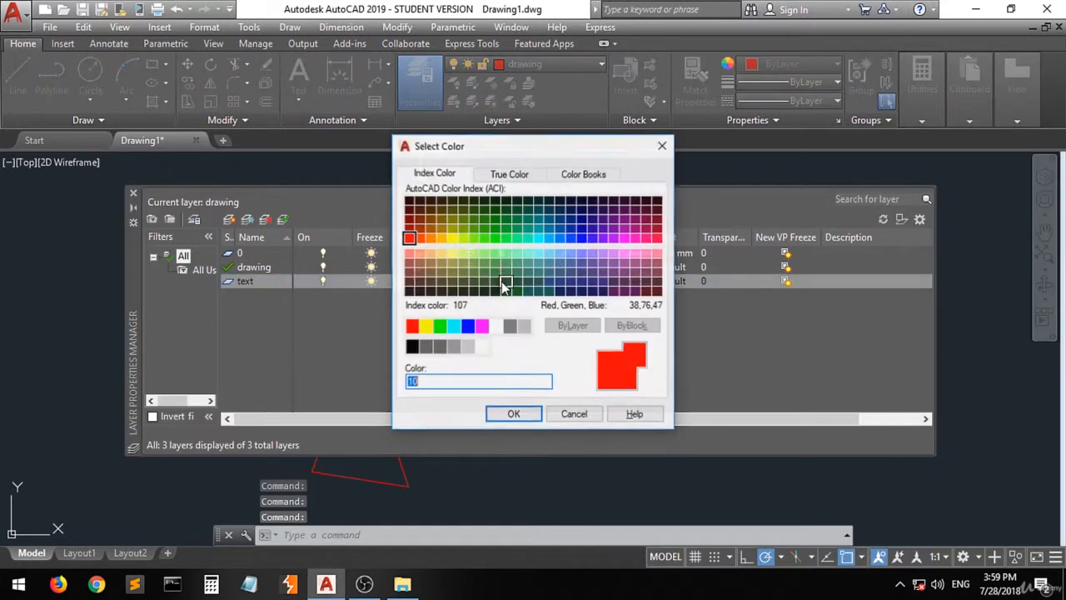
{"action": "left_click", "coordinate": [627, 240]}
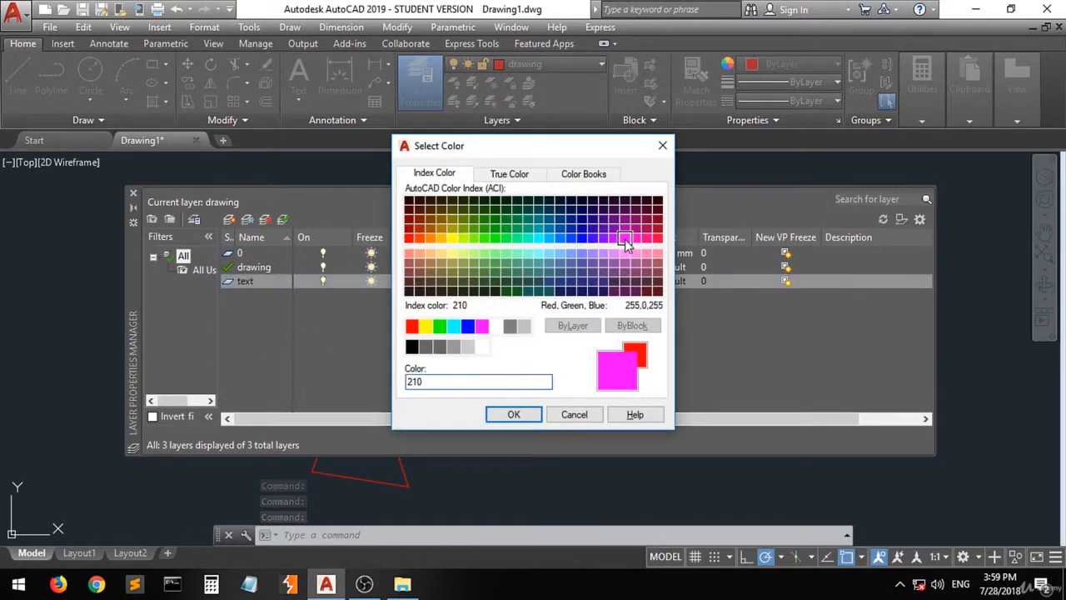
{"action": "left_click", "coordinate": [514, 414]}
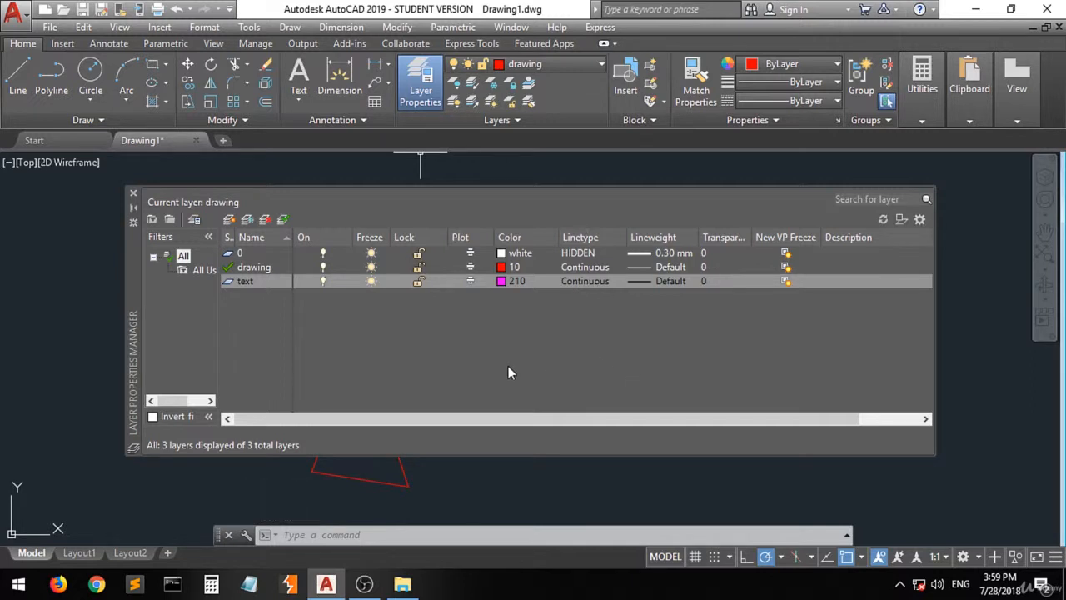
{"action": "left_click", "coordinate": [133, 195]}
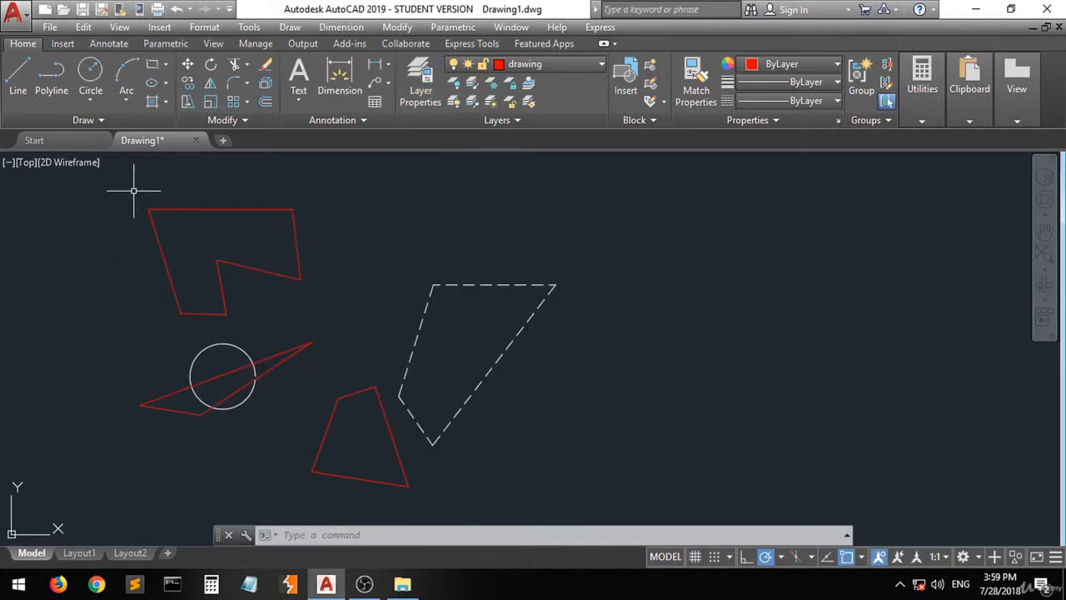
Step: Make the text layer current and add single-line text "circle" just below the upper red polygon, with height 2.5 and rotation 0
{"action": "left_click", "coordinate": [571, 63]}
{"action": "left_click", "coordinate": [533, 119]}
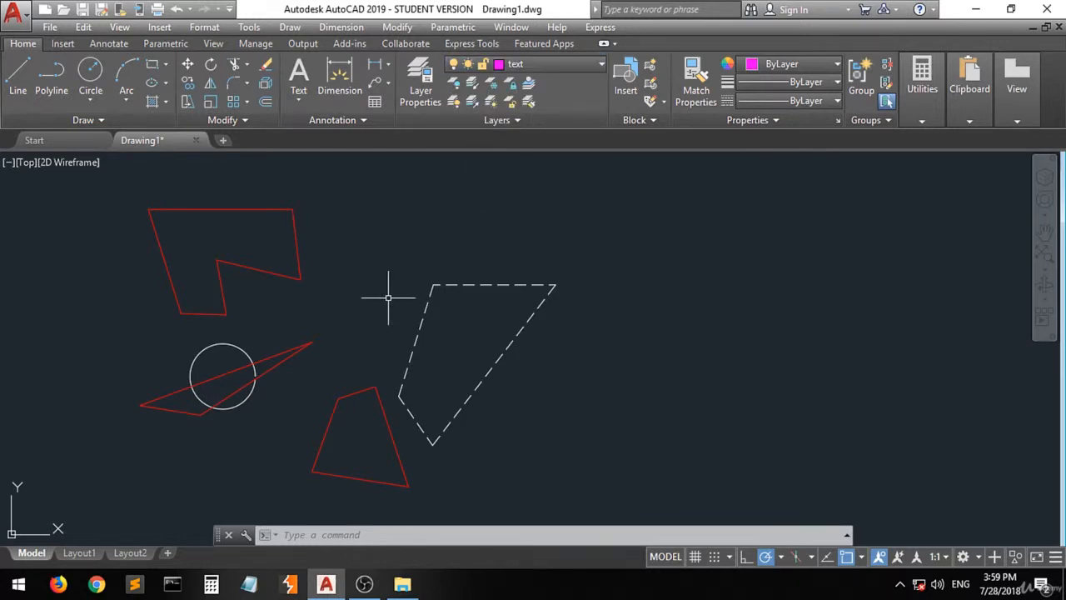
{"action": "left_click", "coordinate": [297, 99]}
{"action": "left_click", "coordinate": [327, 161]}
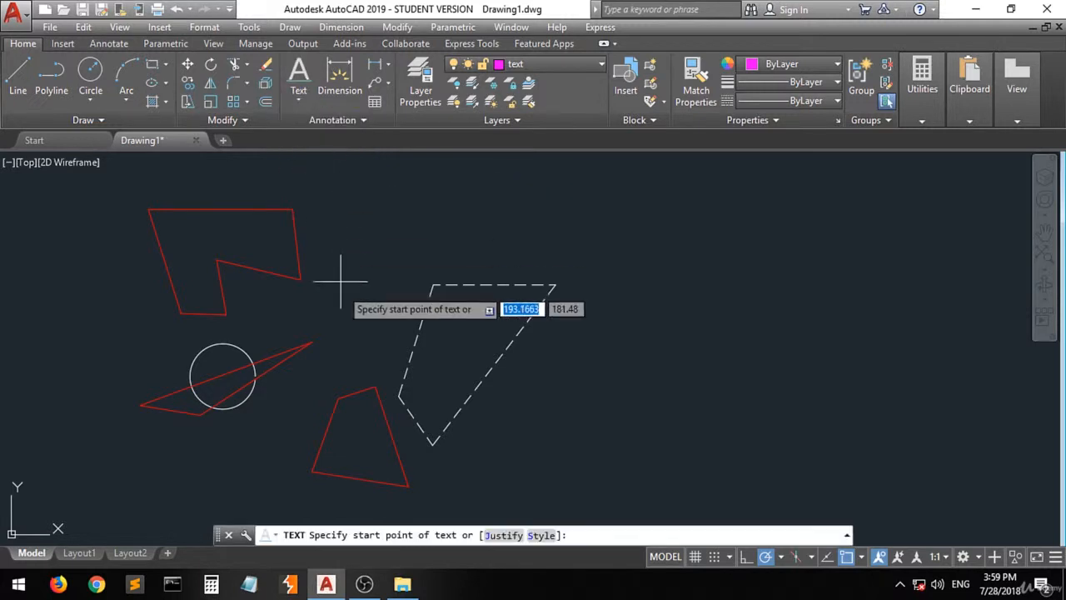
{"action": "left_click", "coordinate": [295, 295]}
{"action": "key", "text": "Return"}
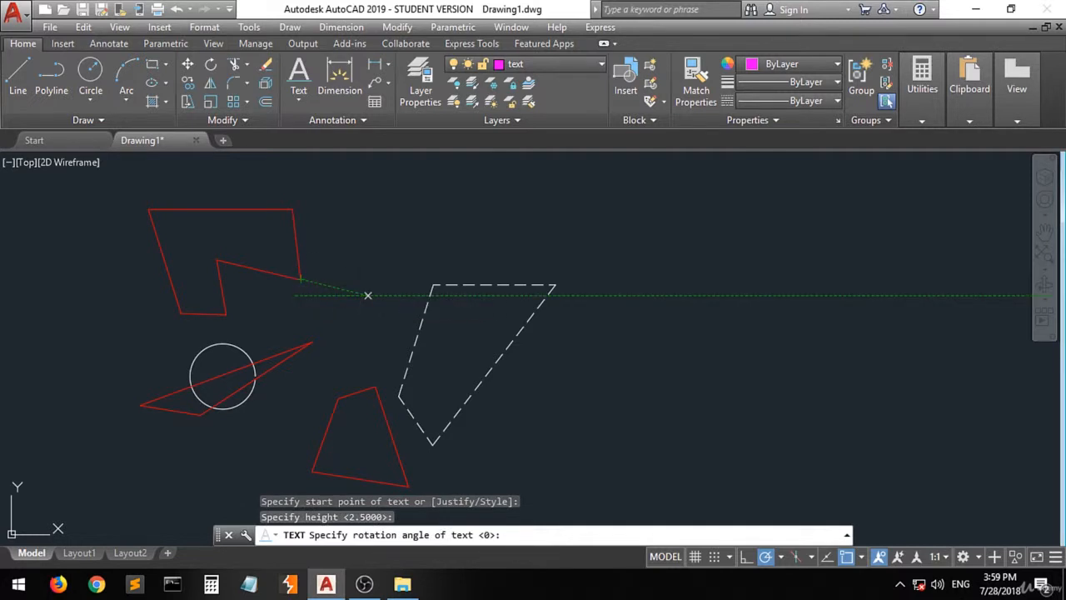
{"action": "key", "text": "Return"}
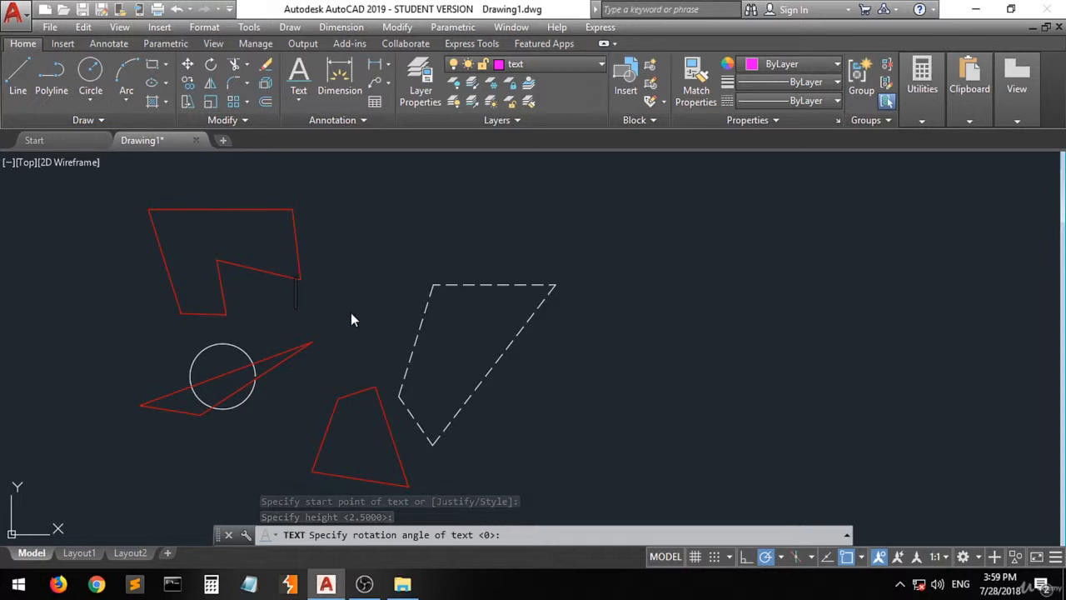
{"action": "type", "text": "Circ"}
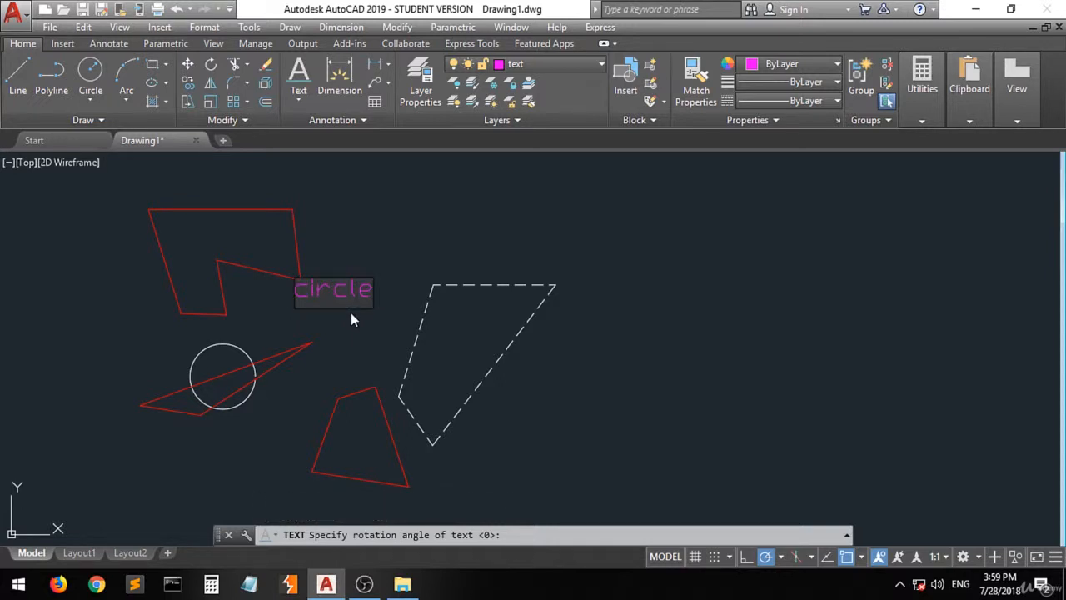
{"action": "key", "text": "Return"}
{"action": "key", "text": "Return"}
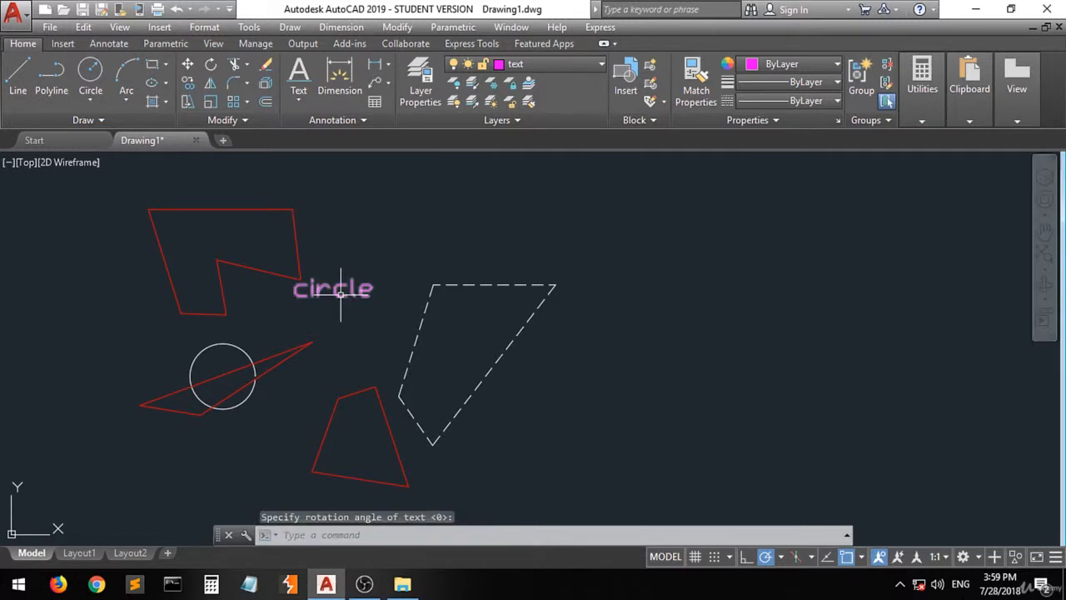
Step: Move the "circle" text so that it overlaps the circle and the narrow red triangle
{"action": "left_click", "coordinate": [342, 289]}
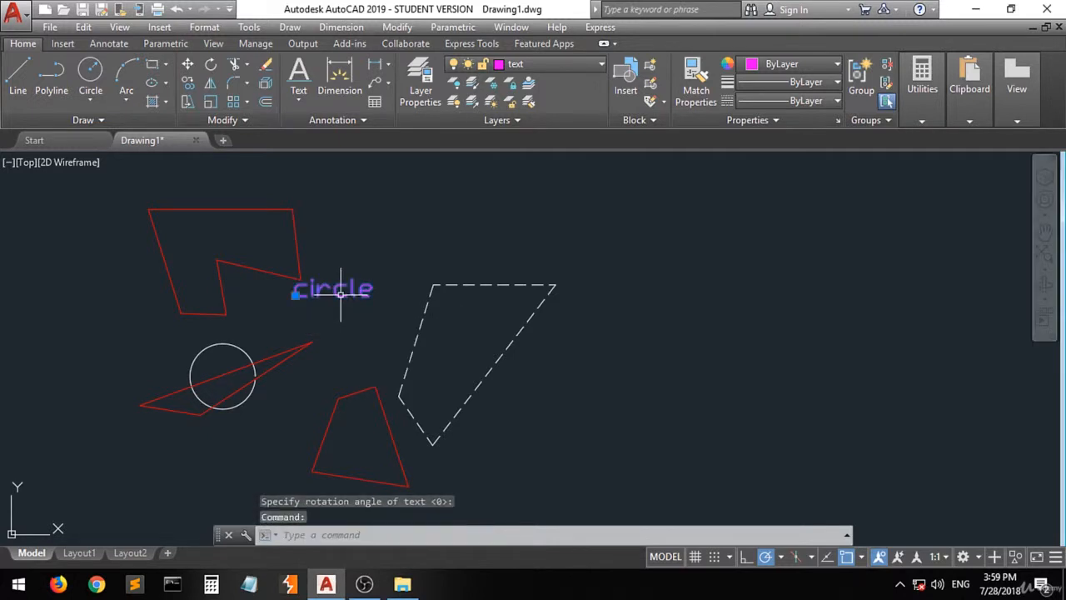
{"action": "left_click", "coordinate": [188, 64]}
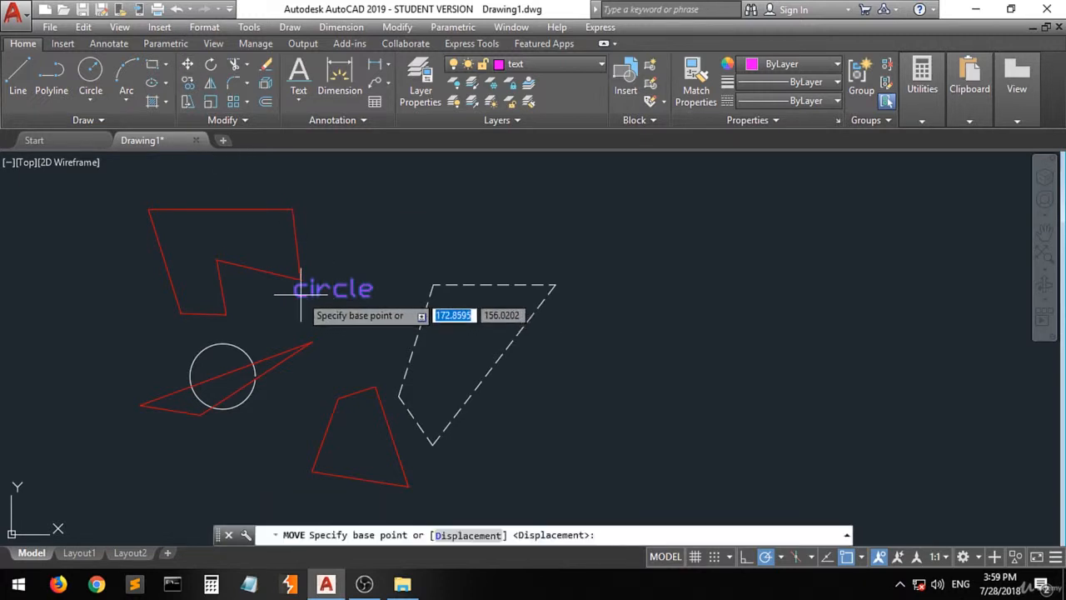
{"action": "left_click", "coordinate": [301, 293]}
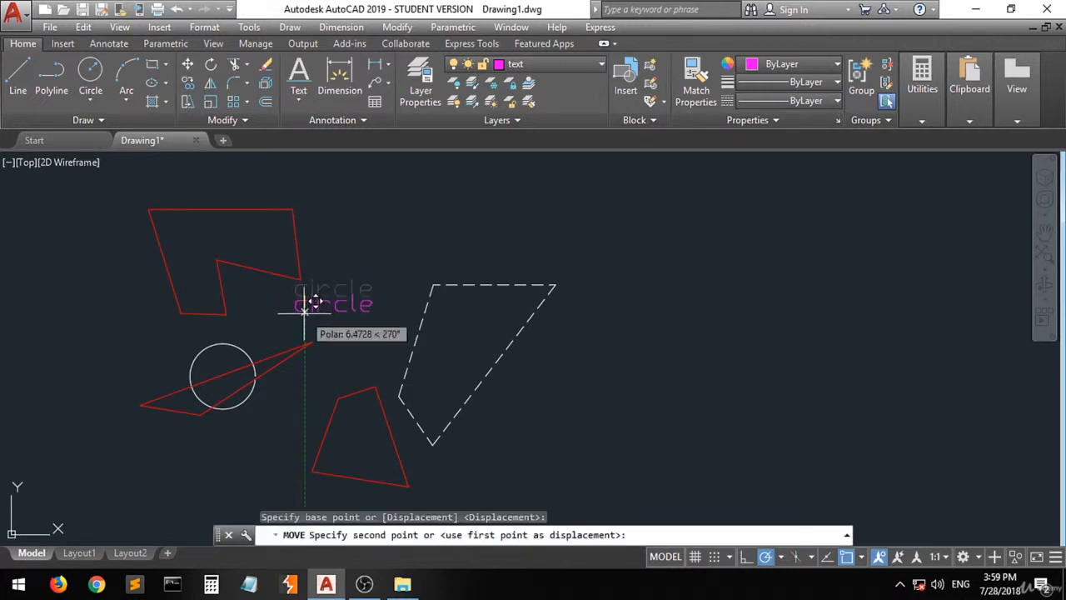
{"action": "left_click", "coordinate": [236, 363]}
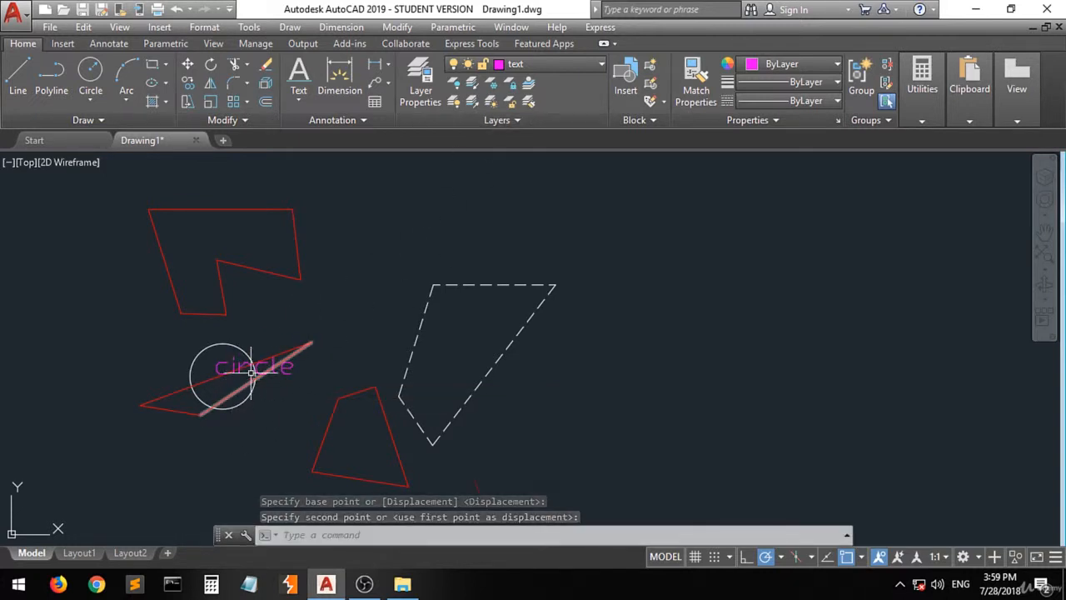
Step: Isolate the circle's layer 0, hiding the objects on the drawing and text layers
{"action": "scroll", "coordinate": [252, 367], "scroll_direction": "up", "scroll_amount": 4}
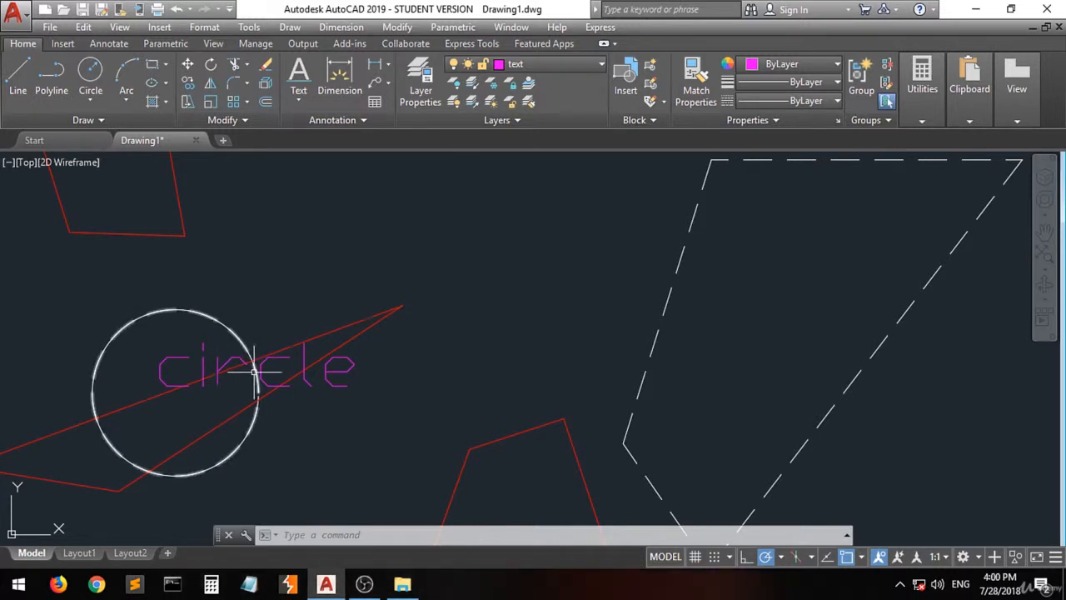
{"action": "scroll", "coordinate": [250, 366], "scroll_direction": "up", "scroll_amount": 4}
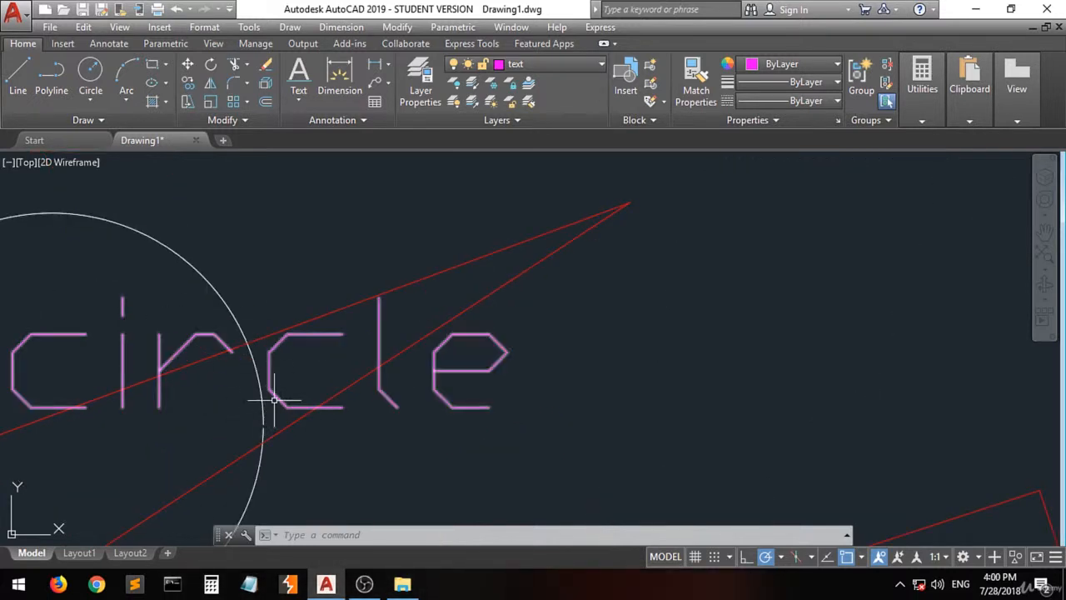
{"action": "scroll", "coordinate": [204, 432], "scroll_direction": "down", "scroll_amount": 5}
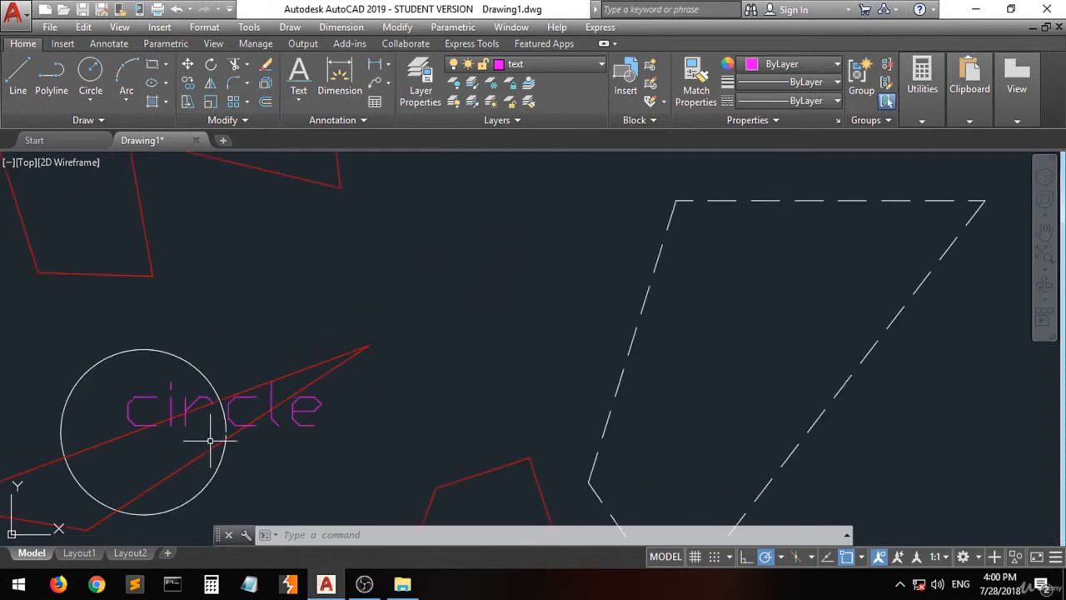
{"action": "scroll", "coordinate": [408, 317], "scroll_direction": "down", "scroll_amount": 2}
{"action": "scroll", "coordinate": [272, 351], "scroll_direction": "up", "scroll_amount": 4}
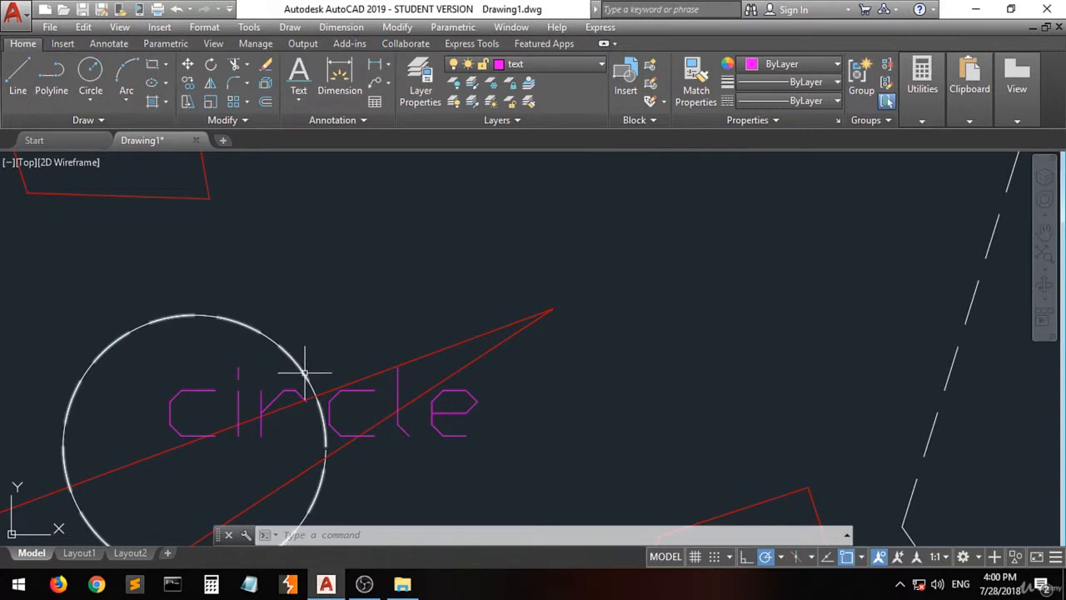
{"action": "left_click", "coordinate": [472, 85]}
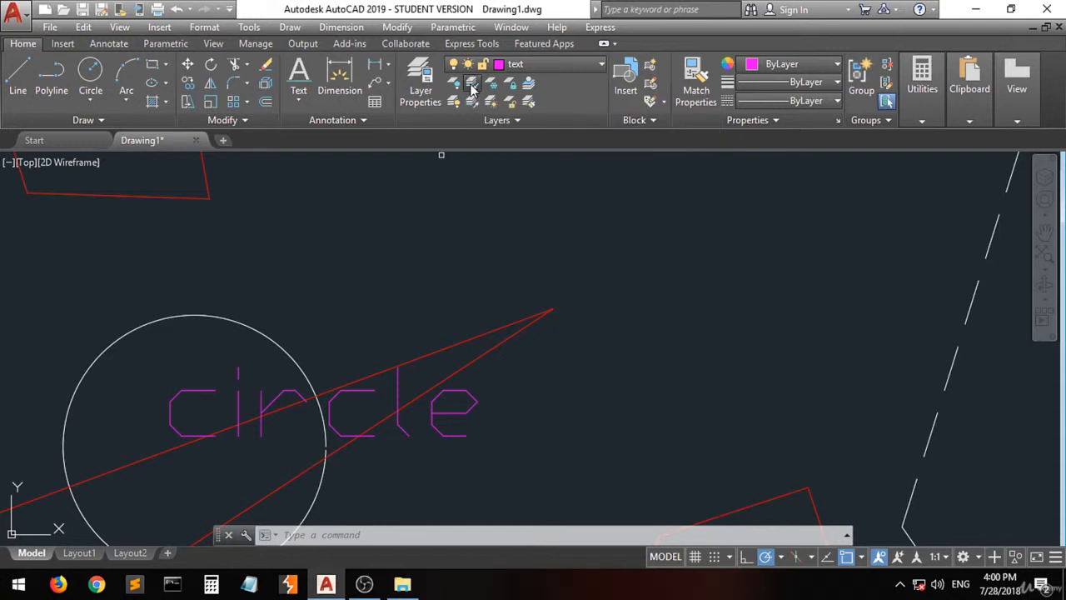
{"action": "left_click", "coordinate": [291, 354]}
{"action": "key", "text": "Return"}
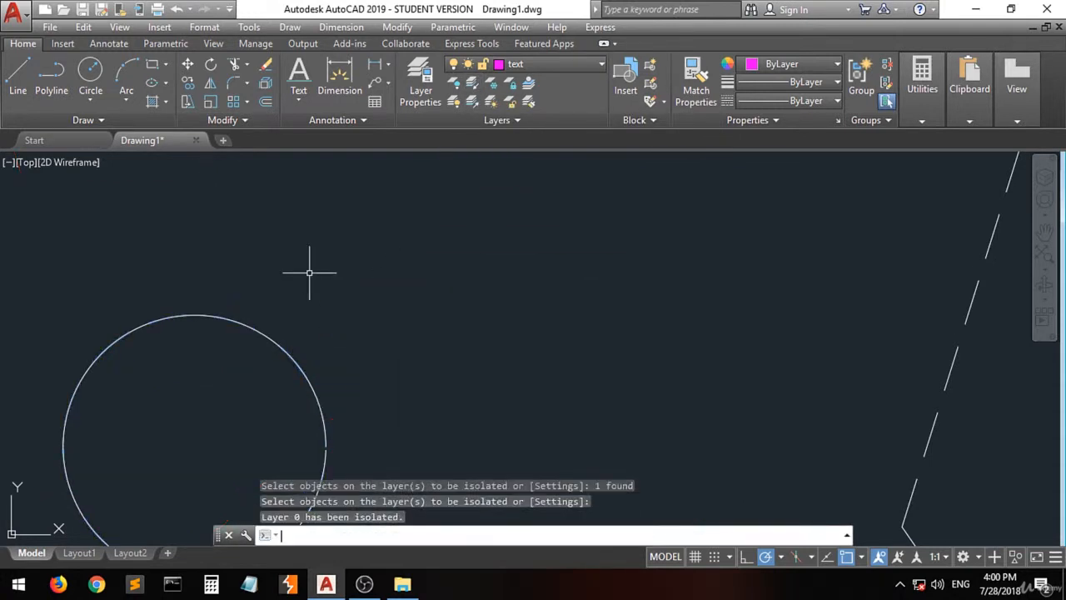
{"action": "scroll", "coordinate": [300, 308], "scroll_direction": "down", "scroll_amount": 4}
{"action": "scroll", "coordinate": [309, 472], "scroll_direction": "down", "scroll_amount": 1}
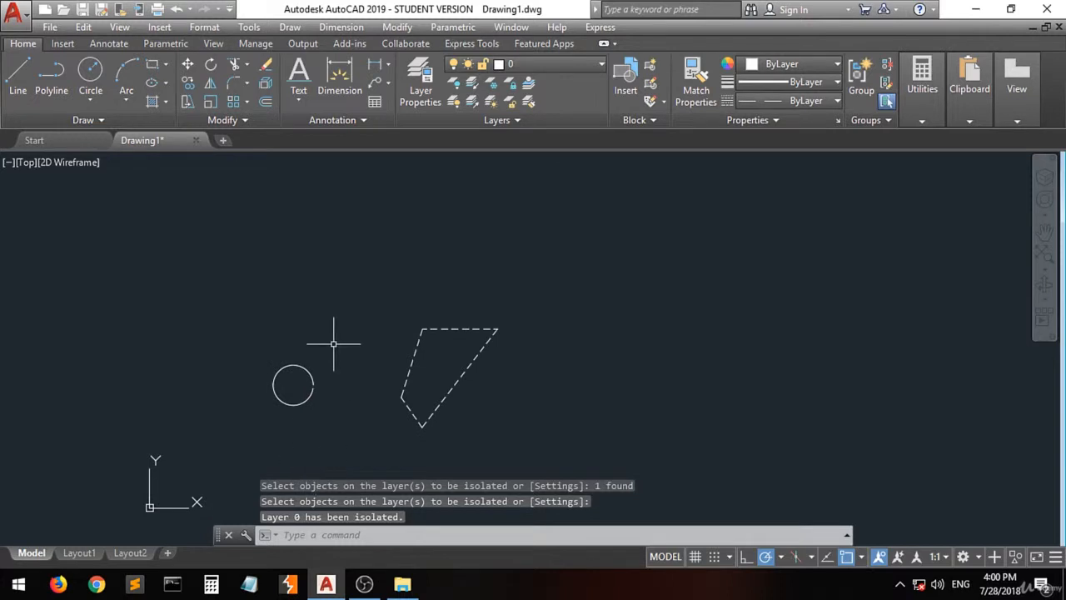
{"action": "scroll", "coordinate": [334, 343], "scroll_direction": "up", "scroll_amount": 1}
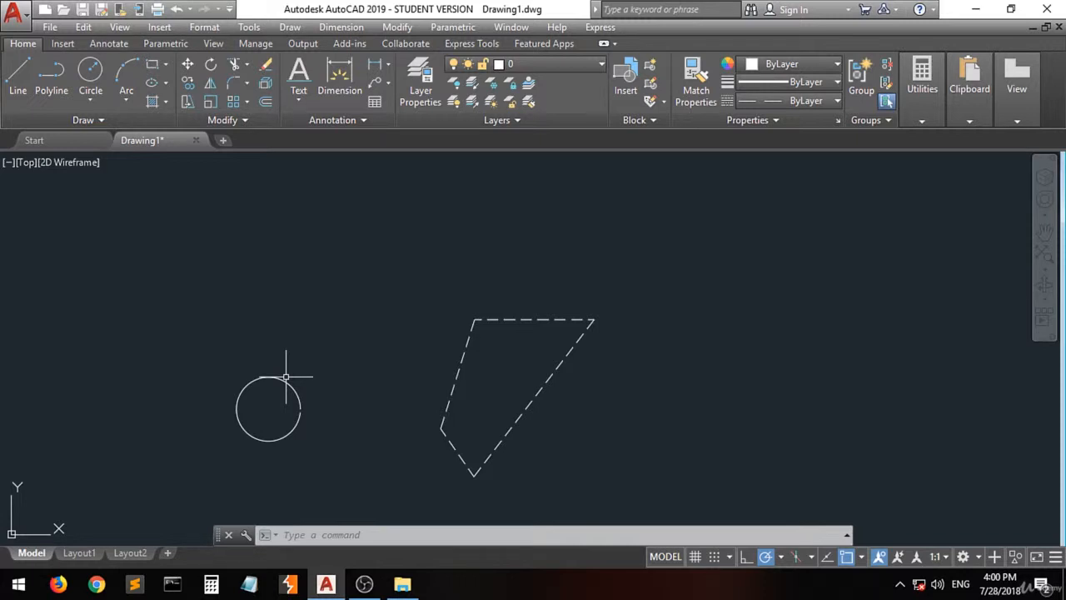
{"action": "scroll", "coordinate": [282, 382], "scroll_direction": "up", "scroll_amount": 4}
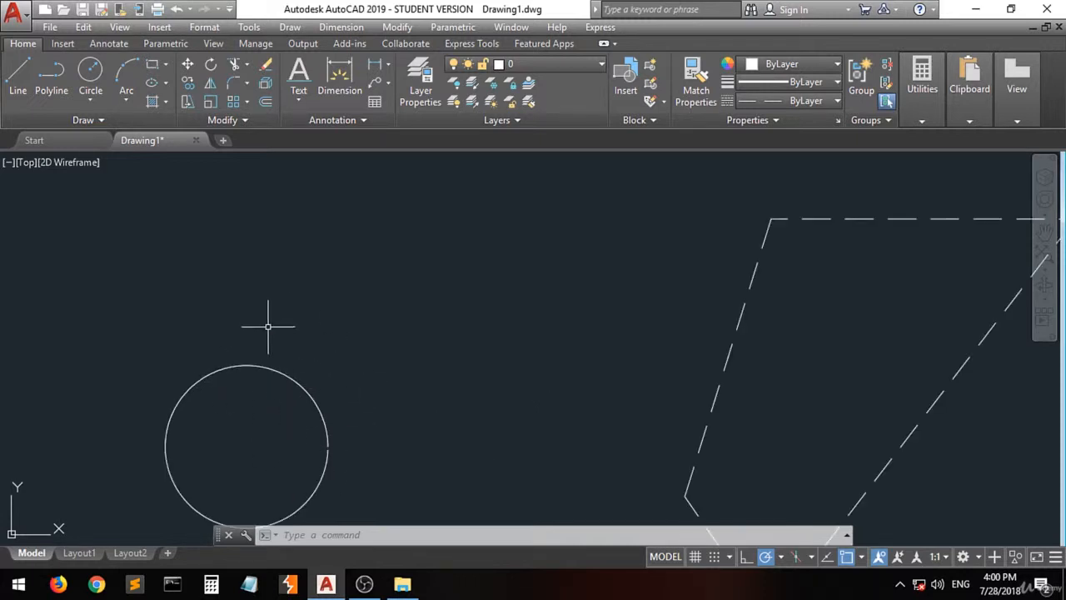
{"action": "scroll", "coordinate": [275, 367], "scroll_direction": "down", "scroll_amount": 4}
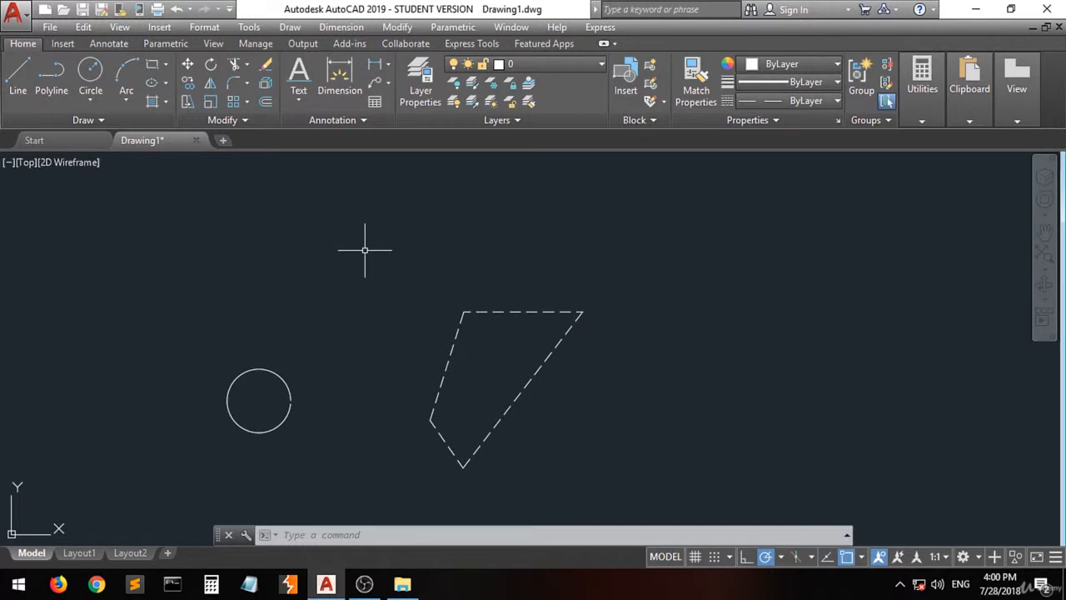
Step: Unisolate the layers to restore the objects on the drawing and text layers
{"action": "left_click", "coordinate": [470, 107]}
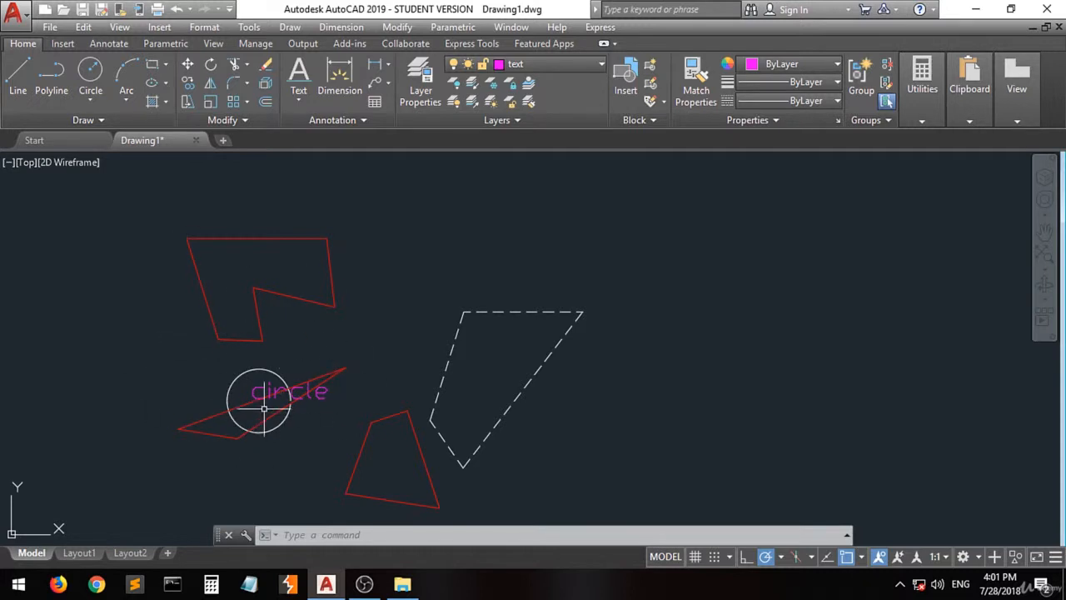
{"action": "scroll", "coordinate": [296, 391], "scroll_direction": "up", "scroll_amount": 5}
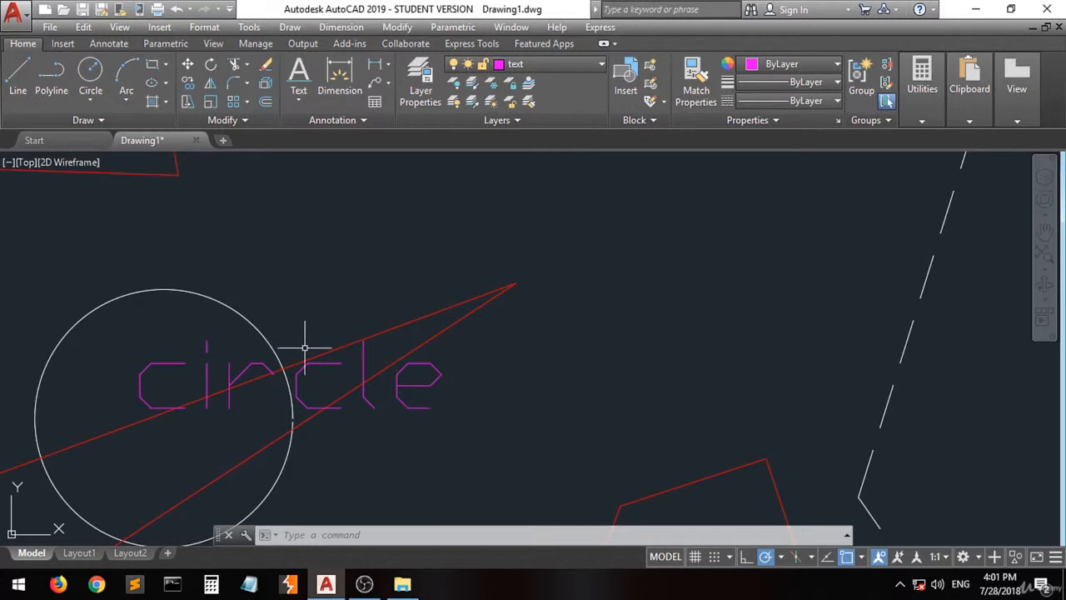
{"action": "mouse_move", "coordinate": [320, 355]}
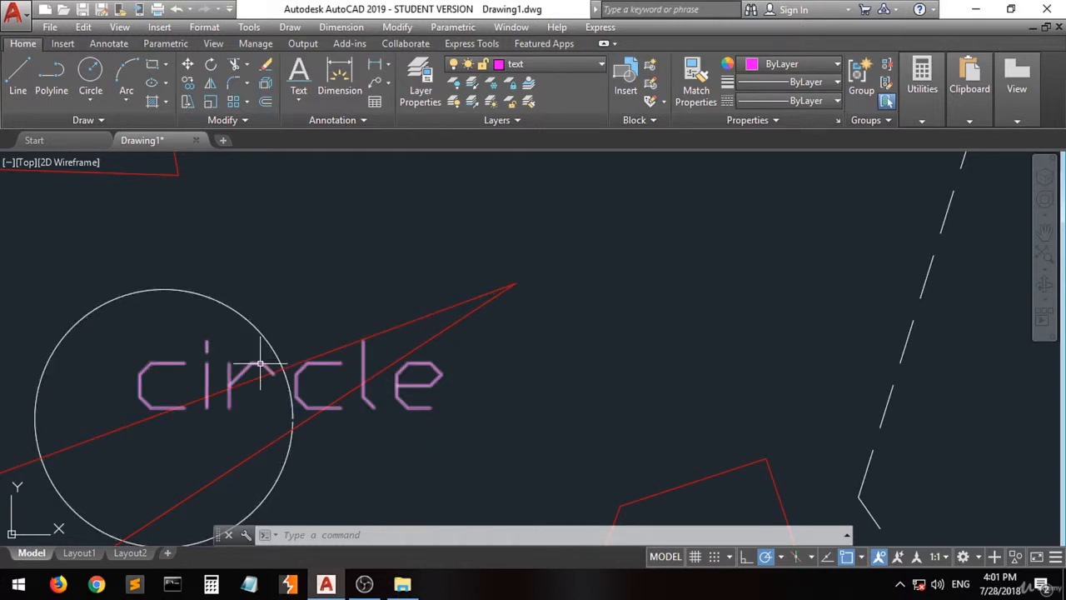
{"action": "mouse_move", "coordinate": [236, 379]}
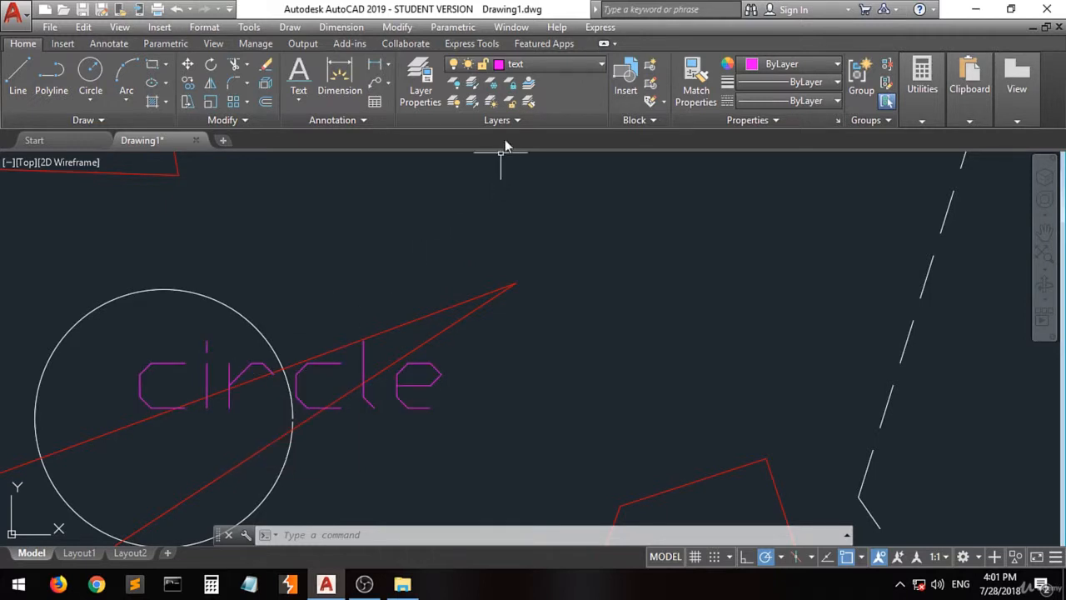
Step: Lock the circle's layer 0 and the text layer of the "circle" text
{"action": "left_click", "coordinate": [511, 84]}
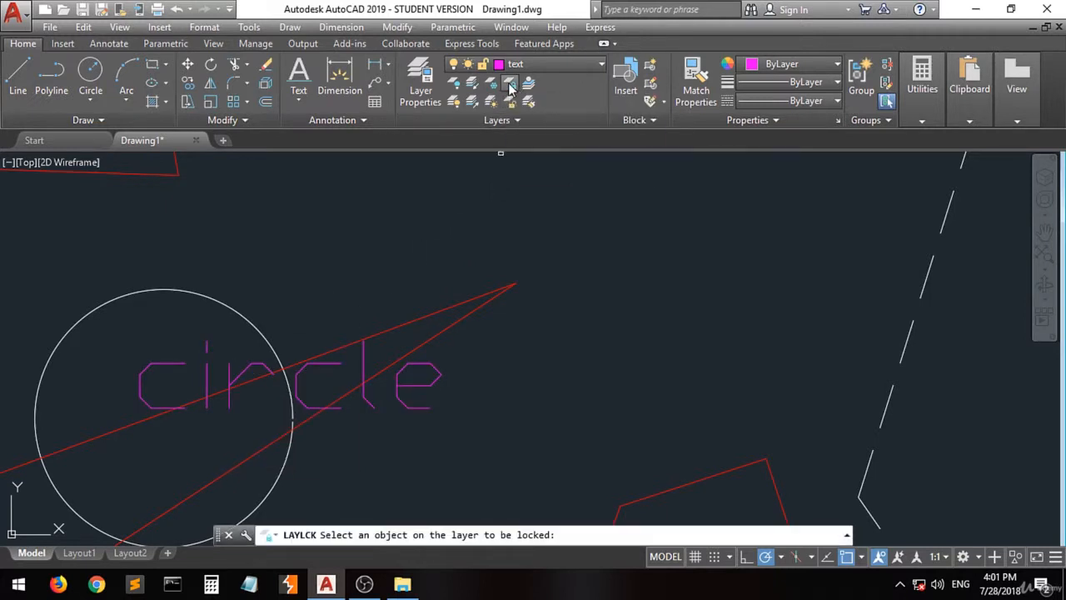
{"action": "left_click", "coordinate": [273, 345]}
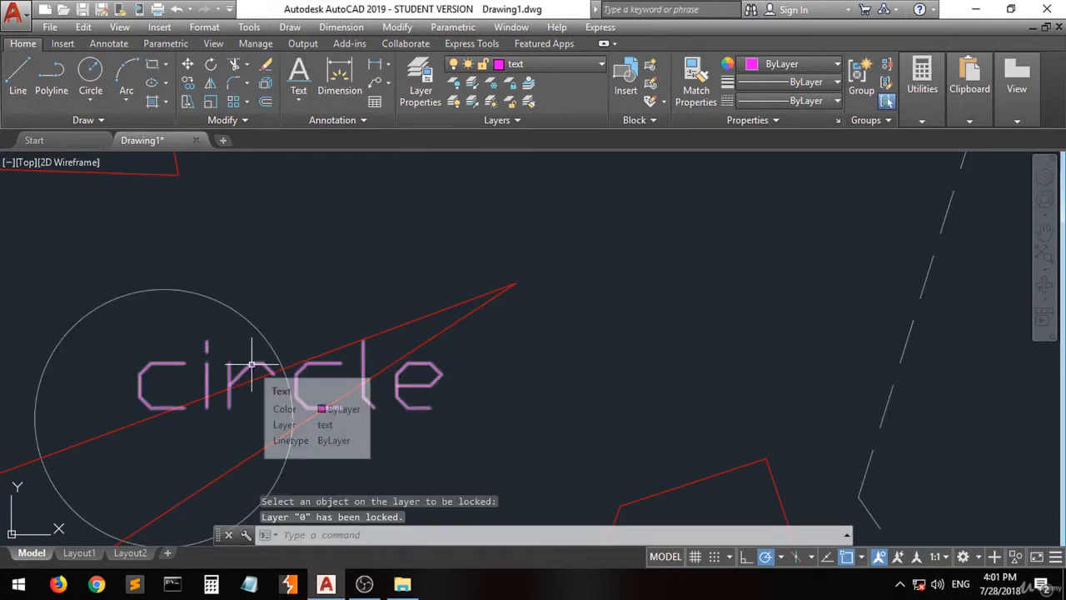
{"action": "left_click", "coordinate": [511, 86]}
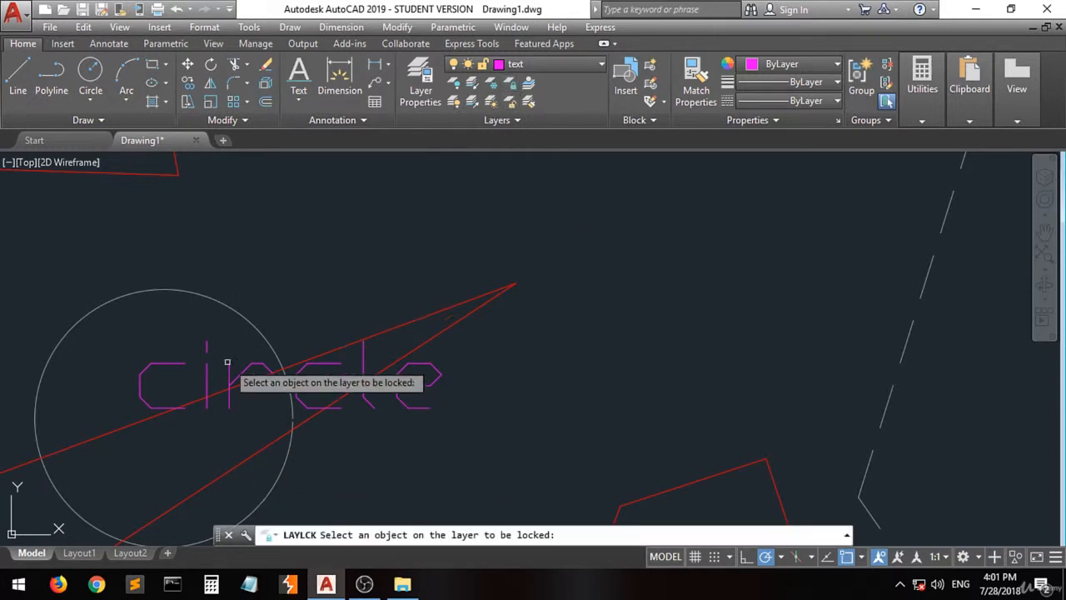
{"action": "left_click", "coordinate": [247, 369]}
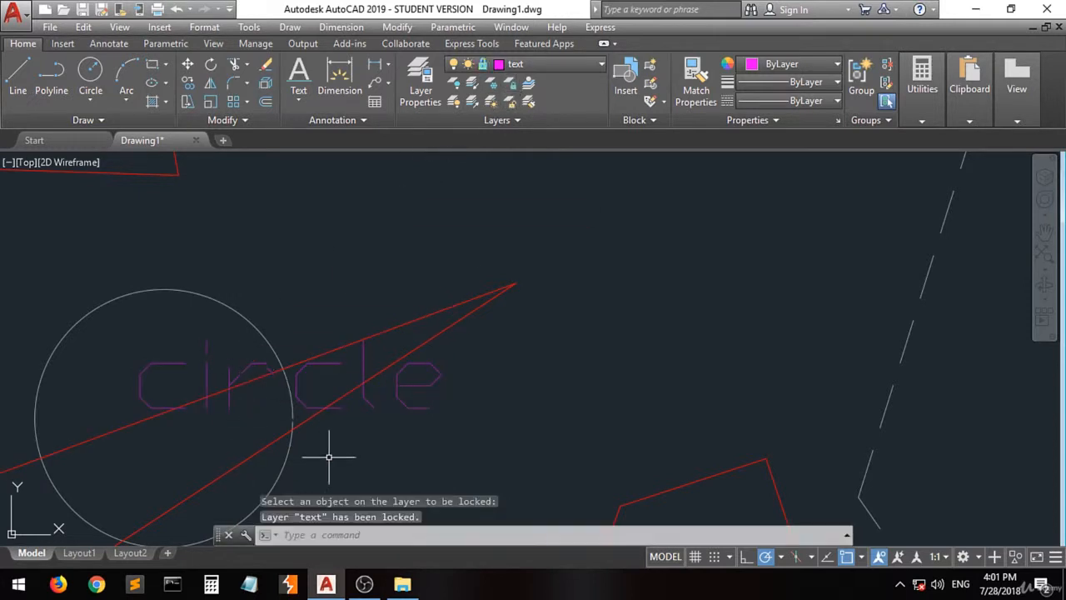
Step: Set the color of the narrow red triangle's upper line to ByLayer and clear the selection
{"action": "scroll", "coordinate": [283, 392], "scroll_direction": "down", "scroll_amount": 6}
{"action": "scroll", "coordinate": [297, 403], "scroll_direction": "up", "scroll_amount": 6}
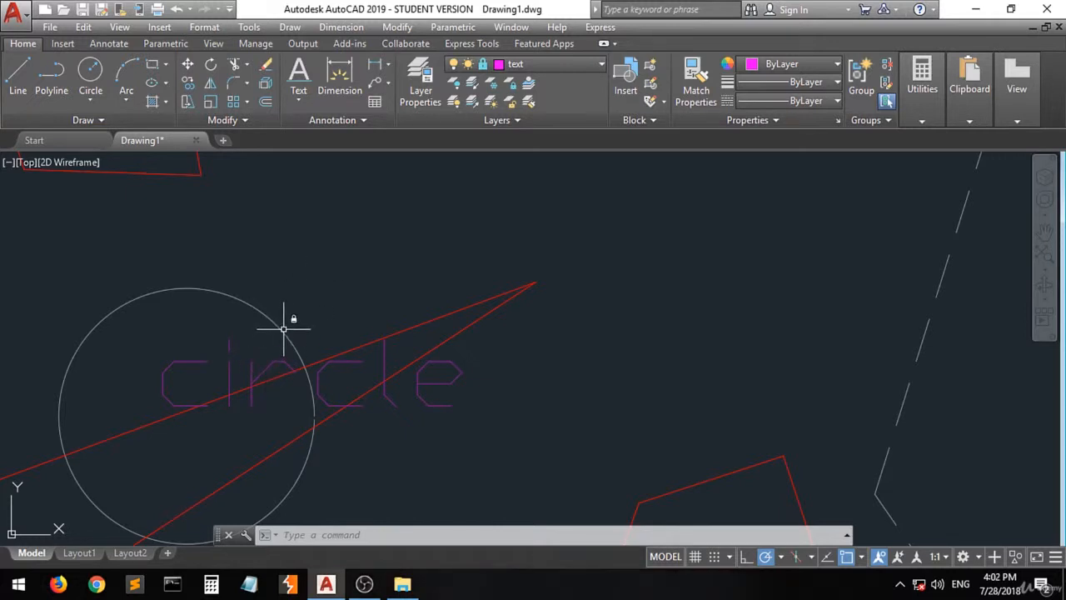
{"action": "mouse_move", "coordinate": [283, 330]}
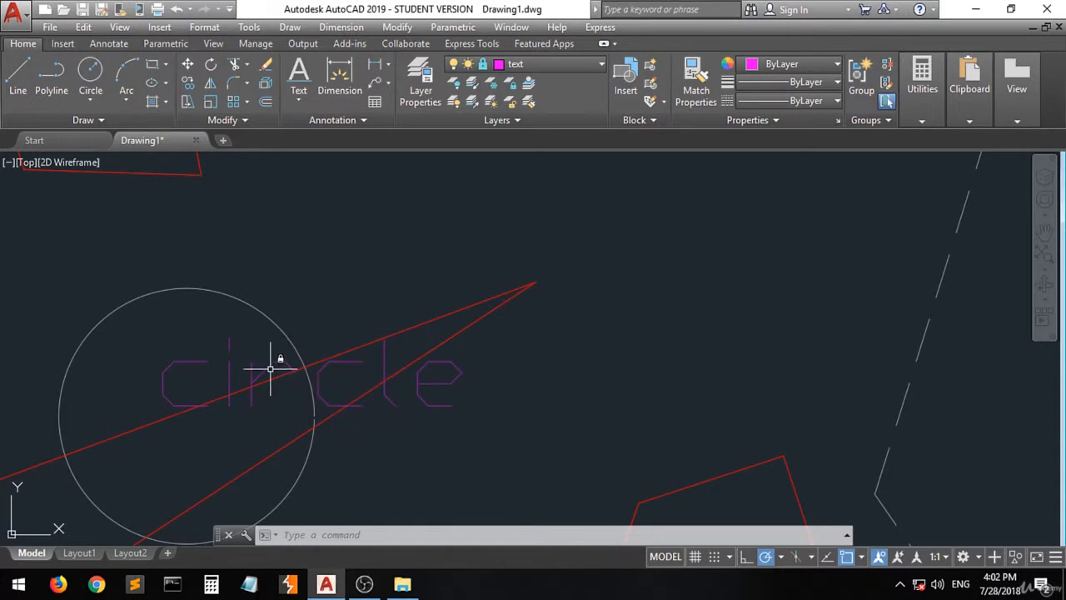
{"action": "left_click", "coordinate": [315, 360]}
{"action": "left_click", "coordinate": [310, 364]}
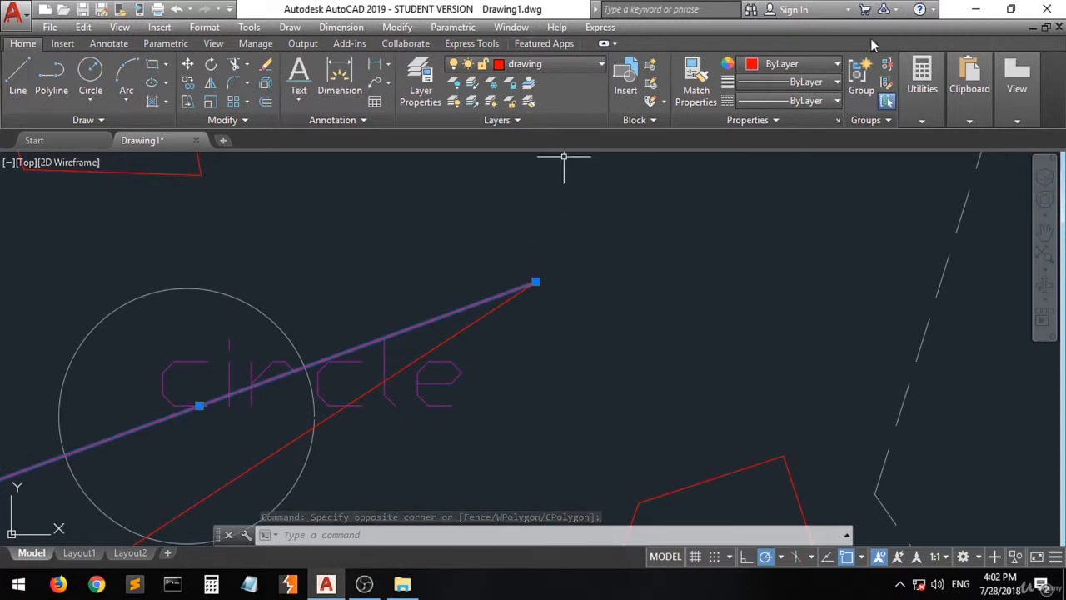
{"action": "left_click", "coordinate": [796, 64]}
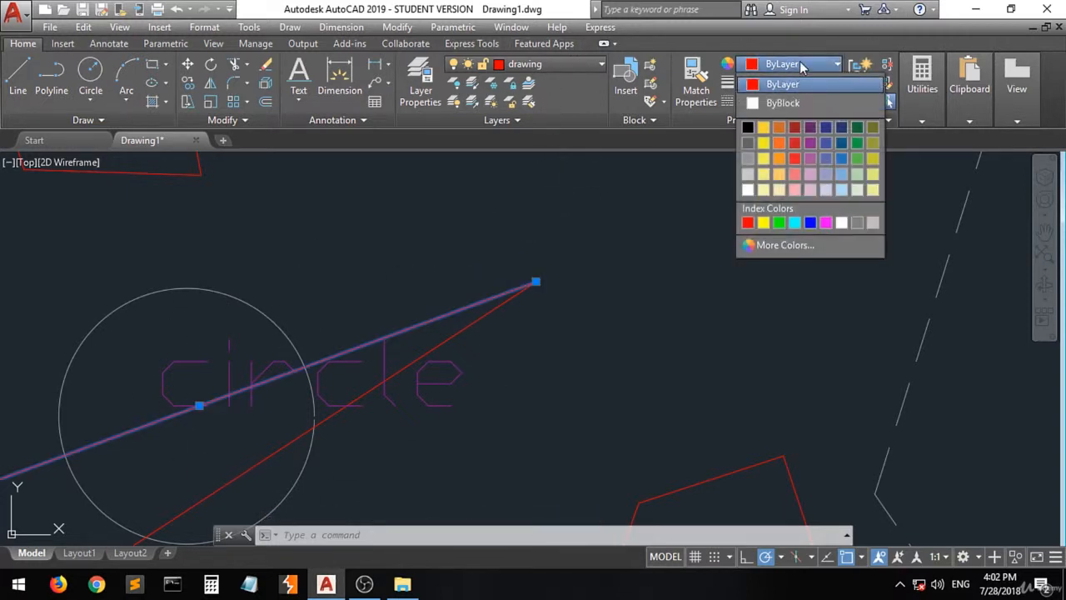
{"action": "left_click", "coordinate": [787, 85]}
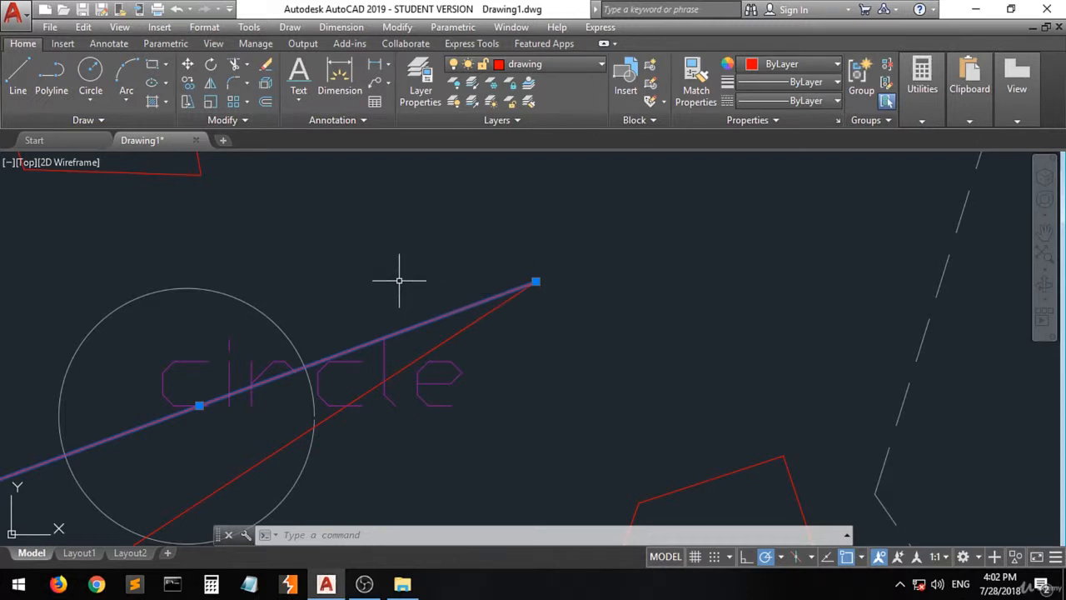
{"action": "key", "text": "Escape"}
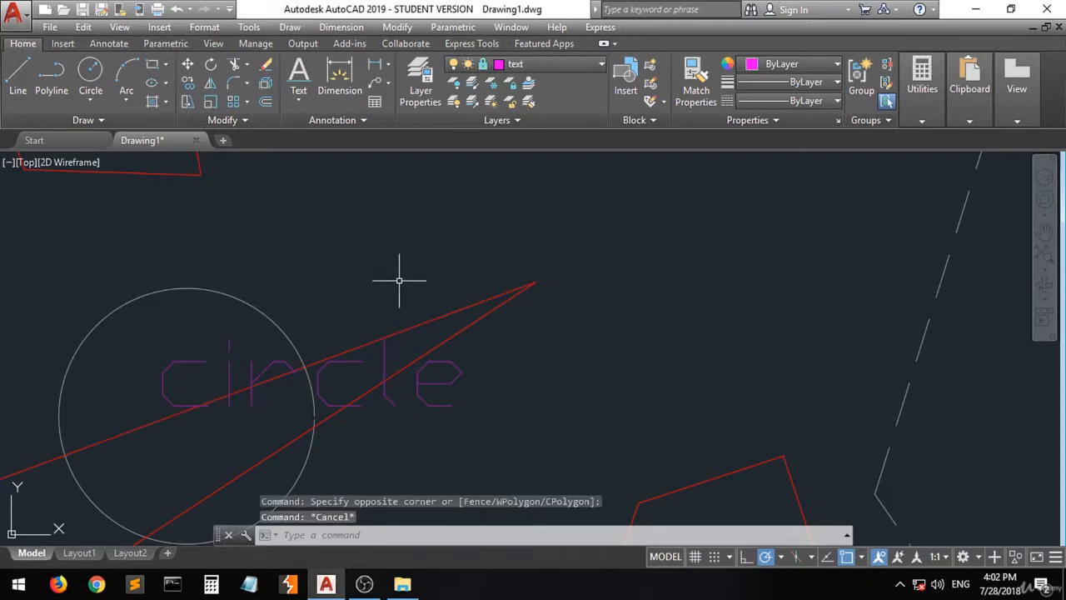
Step: Unlock the text layer of the "circle" text and the circle's layer 0
{"action": "scroll", "coordinate": [399, 281], "scroll_direction": "down", "scroll_amount": 4}
{"action": "scroll", "coordinate": [399, 281], "scroll_direction": "up", "scroll_amount": 3}
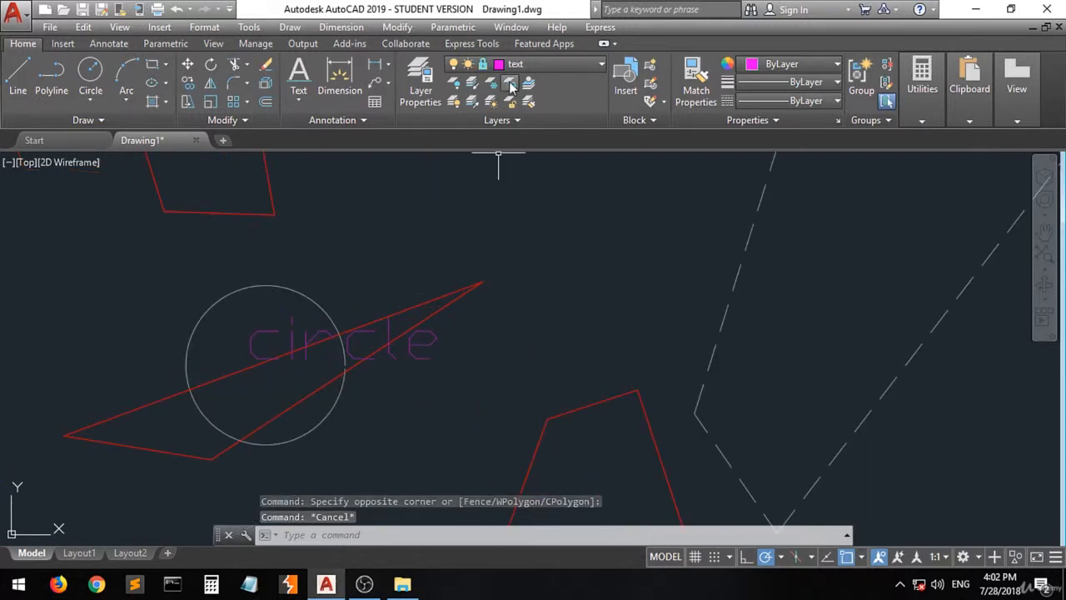
{"action": "left_click", "coordinate": [510, 101]}
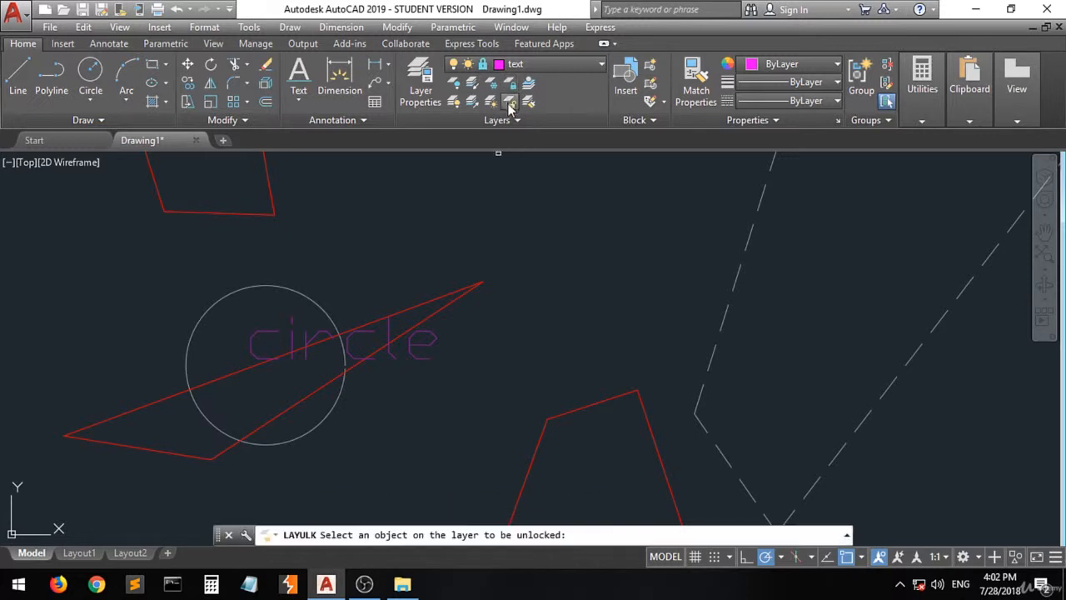
{"action": "left_click", "coordinate": [351, 335]}
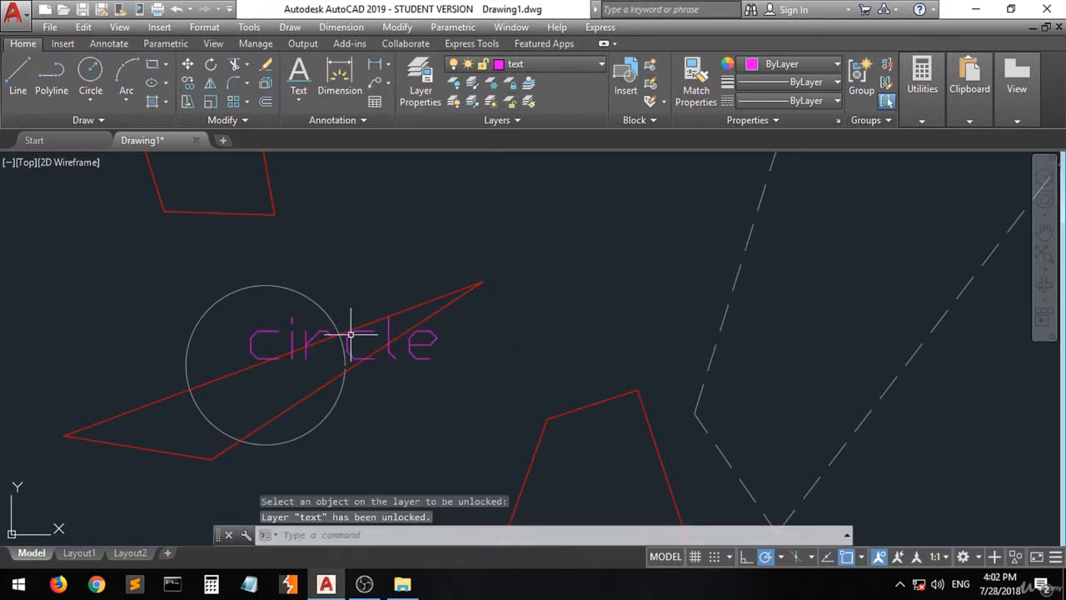
{"action": "left_click", "coordinate": [516, 100]}
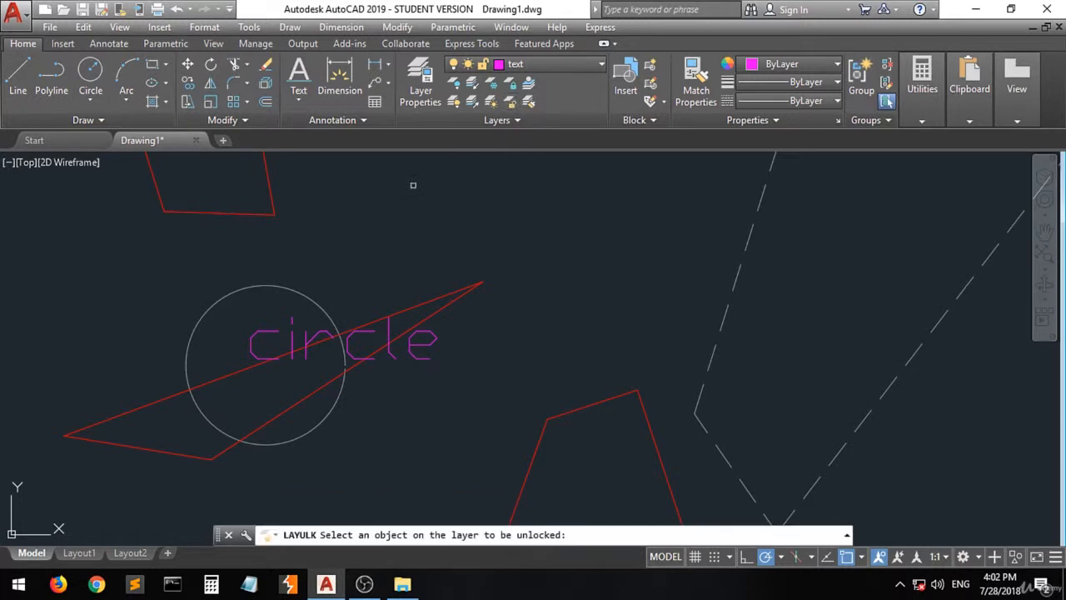
{"action": "left_click", "coordinate": [308, 298]}
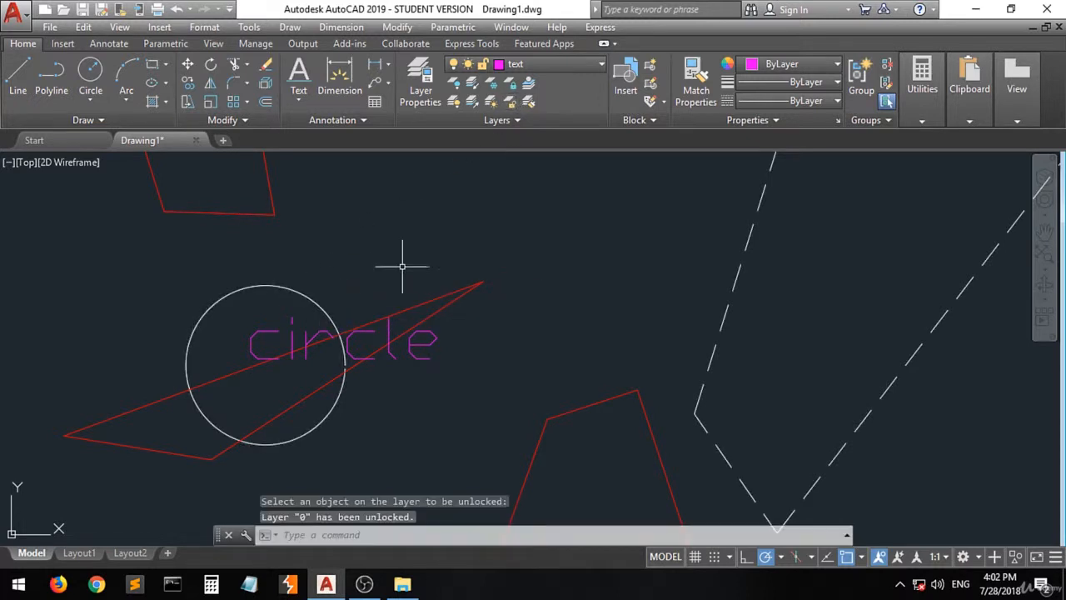
Step: Override the top edge of the lower red quadrilateral with the color Yellow and a 1.40 mm lineweight
{"action": "scroll", "coordinate": [405, 435], "scroll_direction": "down", "scroll_amount": 5}
{"action": "scroll", "coordinate": [292, 269], "scroll_direction": "down", "scroll_amount": 2}
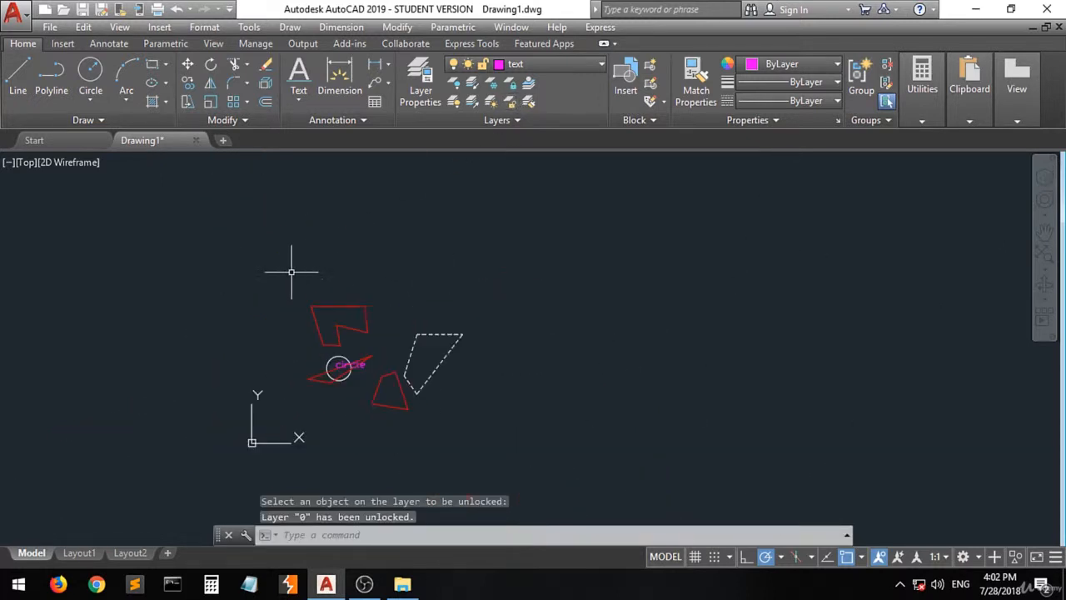
{"action": "scroll", "coordinate": [345, 358], "scroll_direction": "up", "scroll_amount": 5}
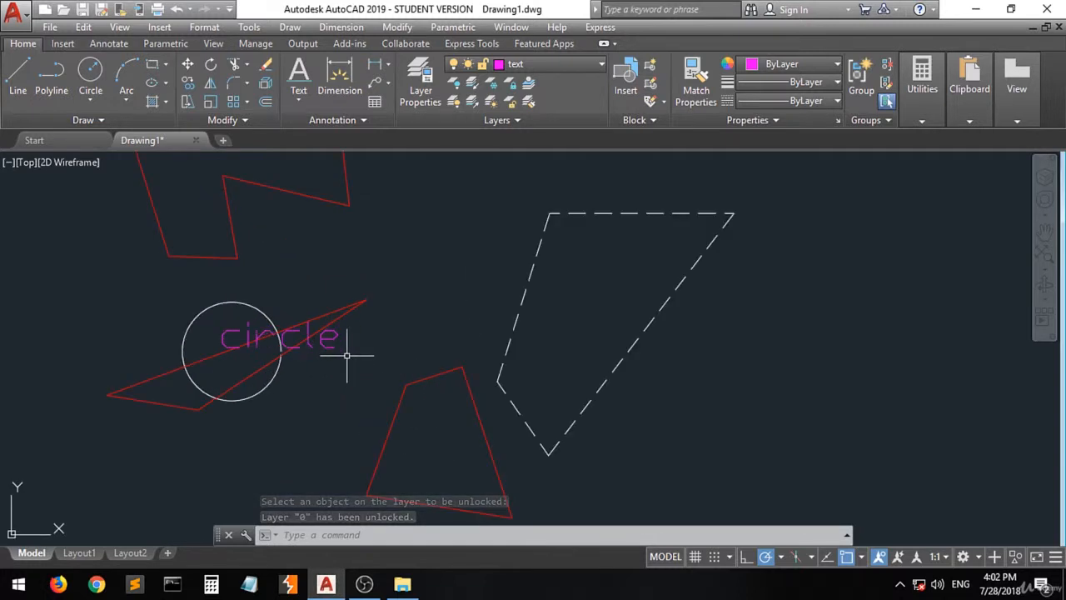
{"action": "left_click", "coordinate": [438, 374]}
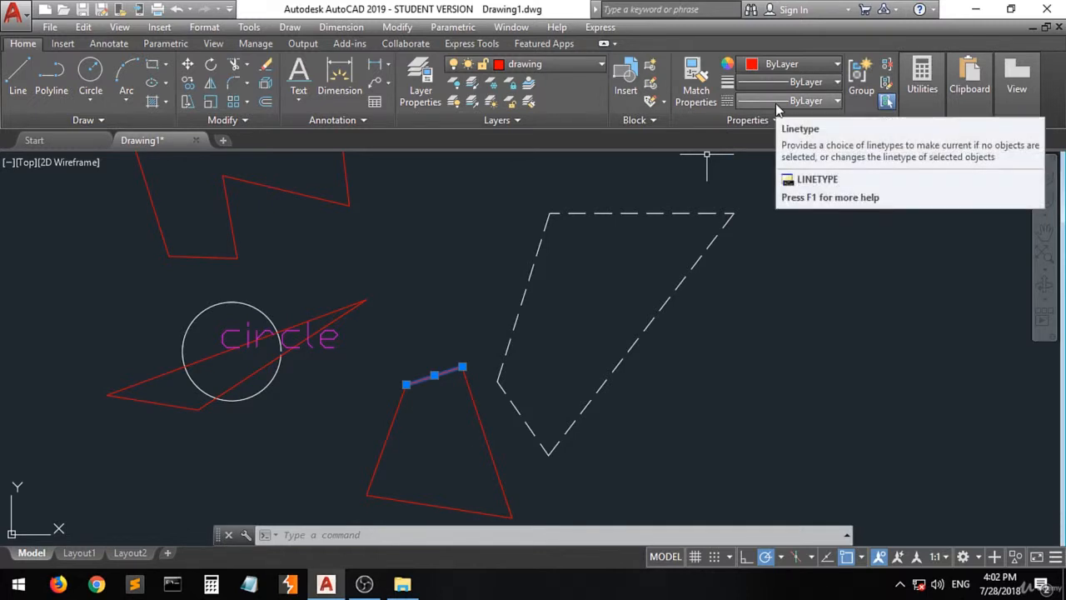
{"action": "left_click", "coordinate": [823, 65]}
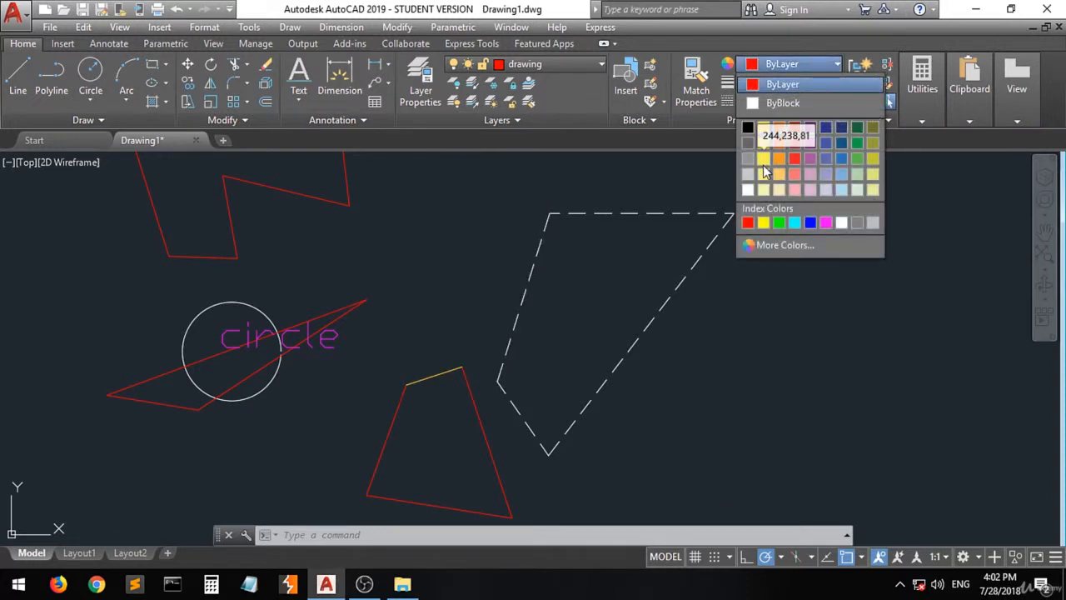
{"action": "left_click", "coordinate": [764, 222]}
{"action": "left_click", "coordinate": [814, 83]}
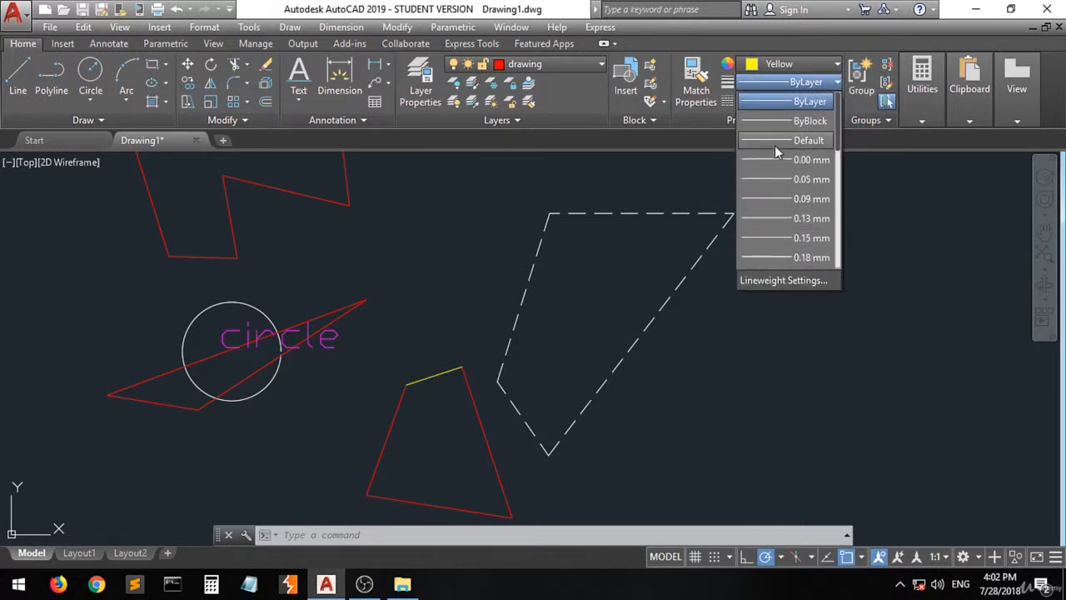
{"action": "scroll", "coordinate": [800, 227], "scroll_direction": "down", "scroll_amount": 5}
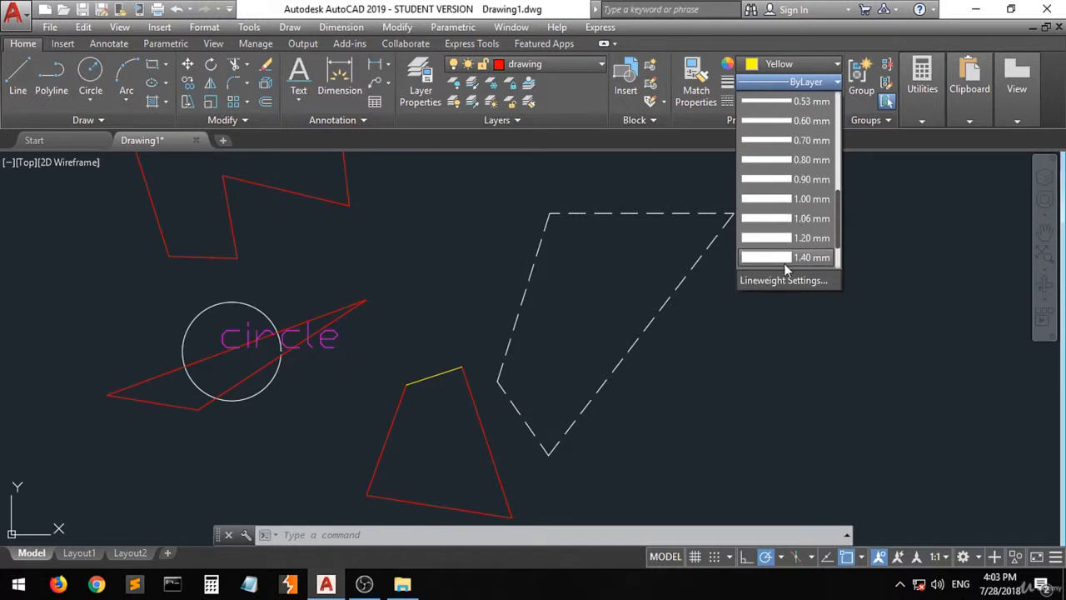
{"action": "left_click", "coordinate": [780, 260]}
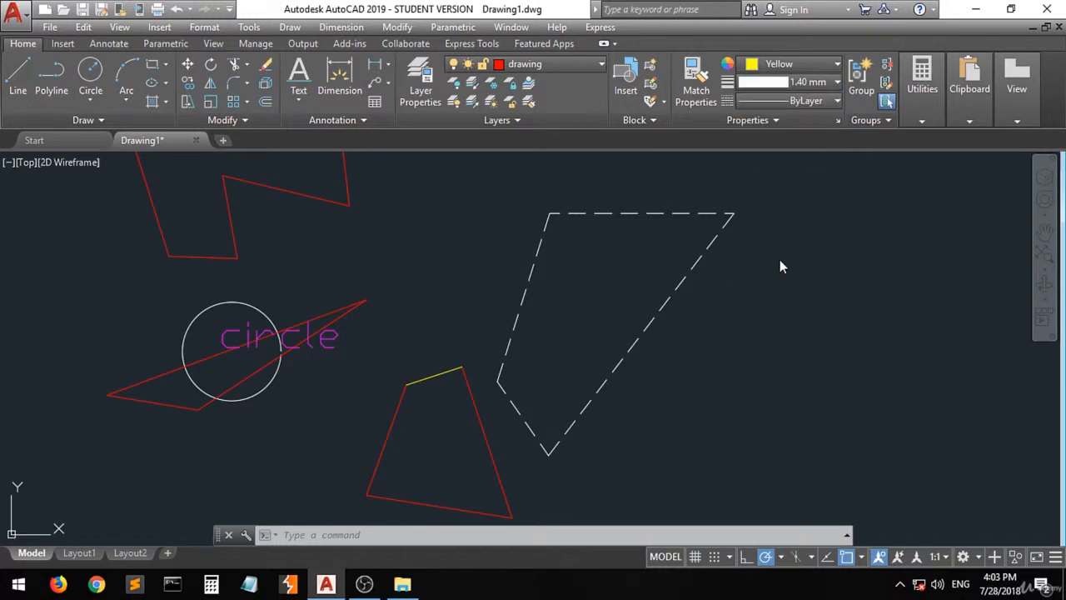
Step: Set the linetype of the quadrilateral's yellow top edge to HIDDEN and clear the selection
{"action": "left_click", "coordinate": [806, 101]}
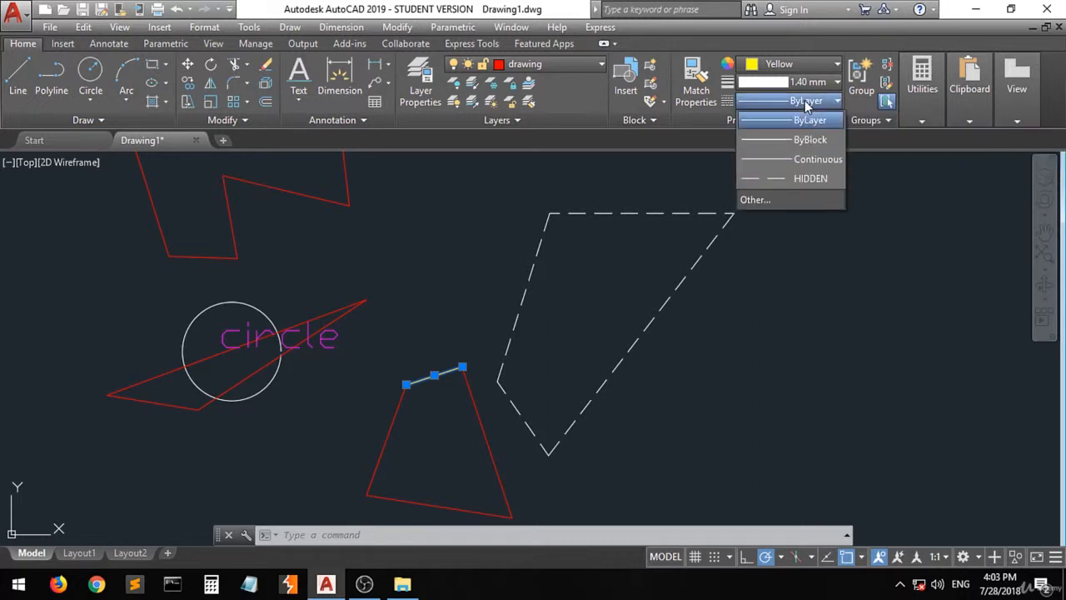
{"action": "left_click", "coordinate": [813, 179]}
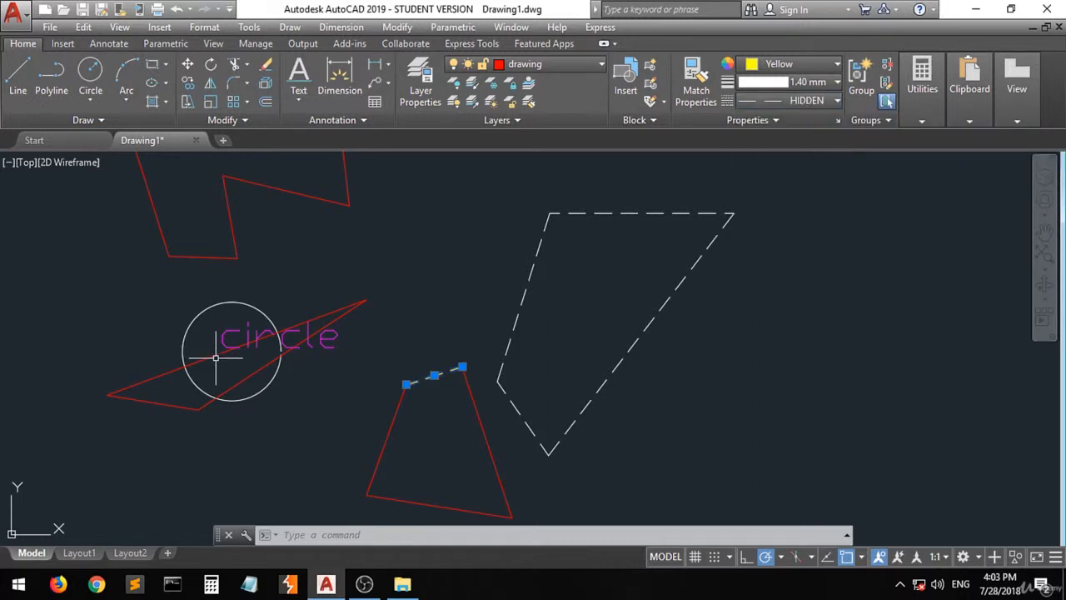
{"action": "key", "text": "Escape"}
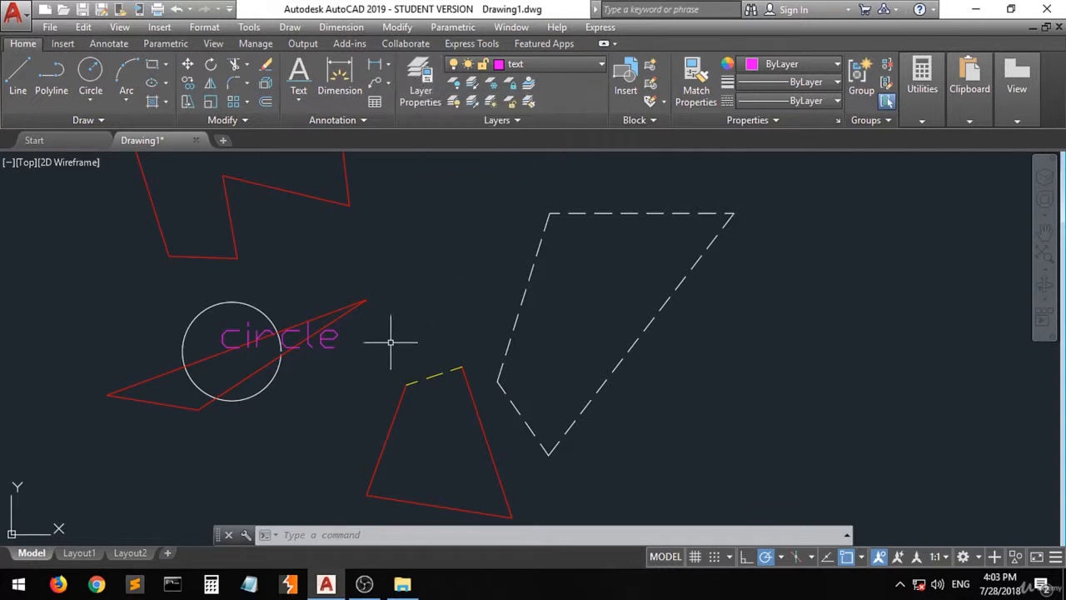
{"action": "scroll", "coordinate": [370, 360], "scroll_direction": "down", "scroll_amount": 2}
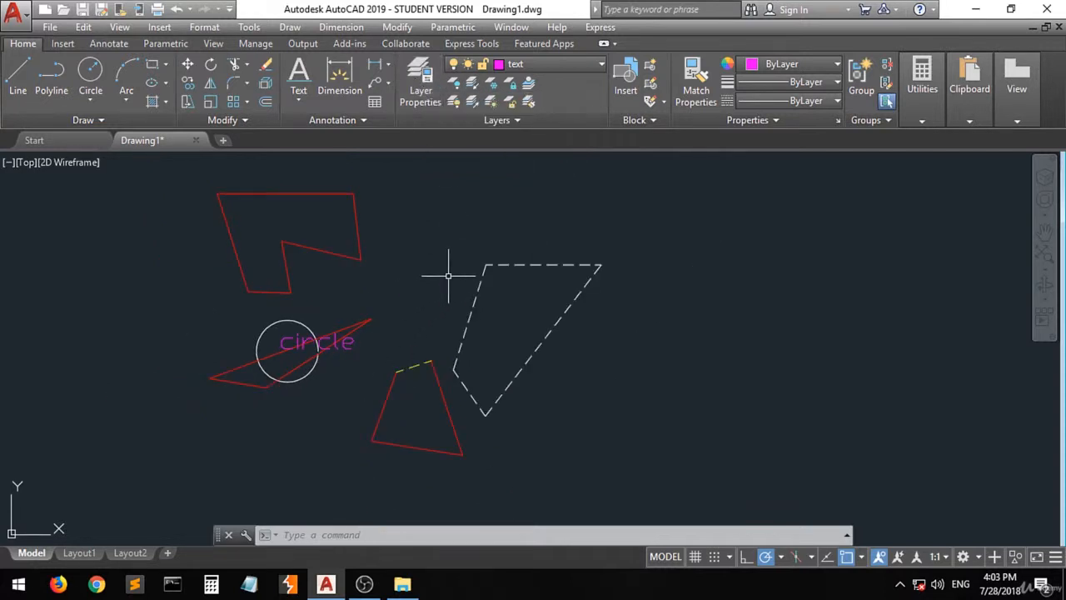